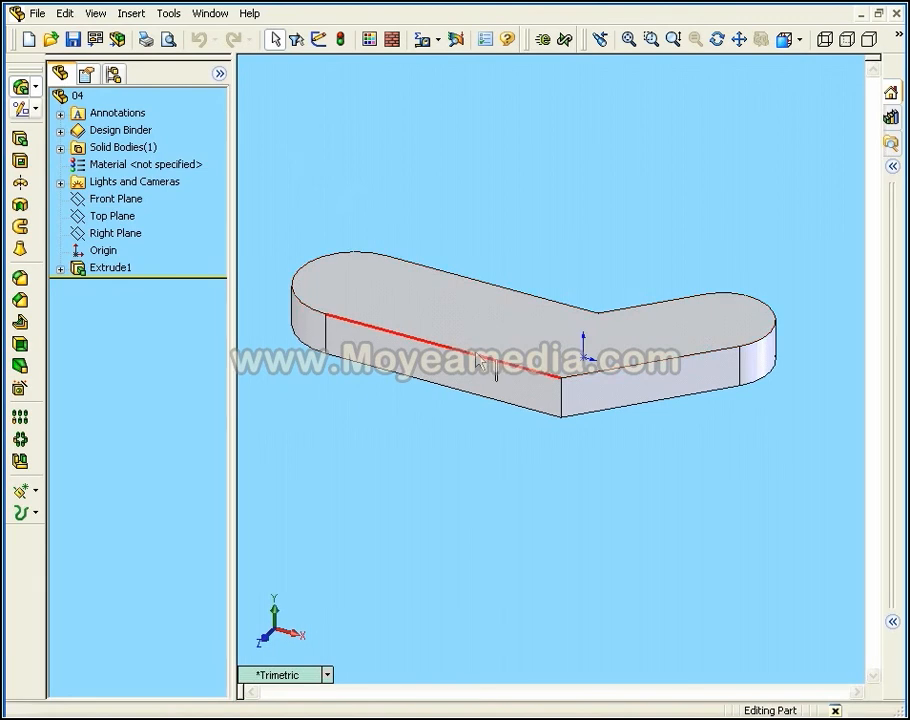
On the plate's top face, sketch circles concentric with the larger and smaller rounded ends, with radii of about 22.4 mm and 18.9 mm
left_click(464, 314)
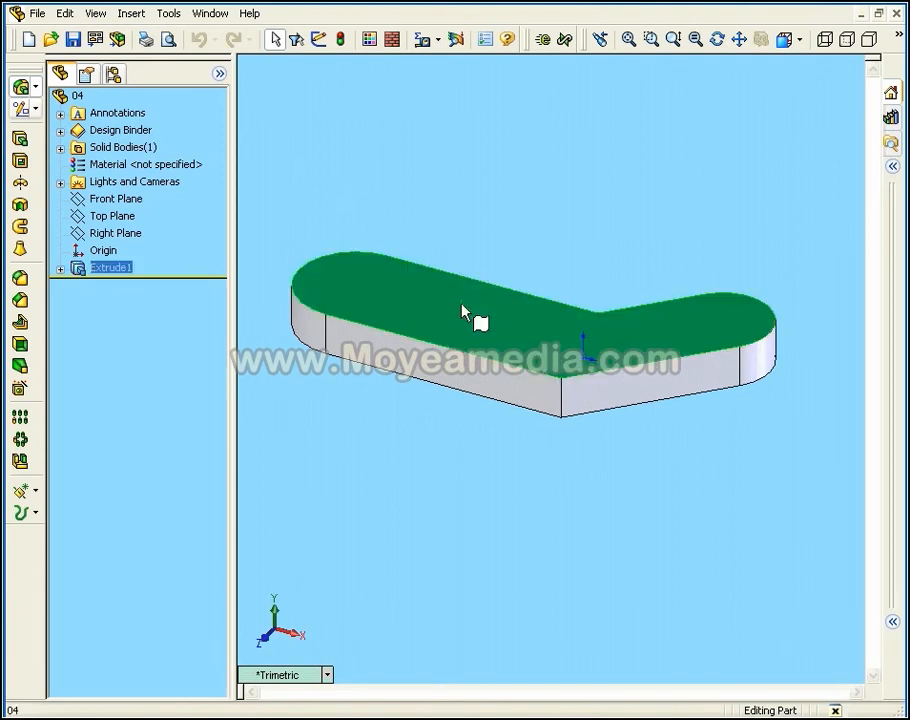
left_click(319, 39)
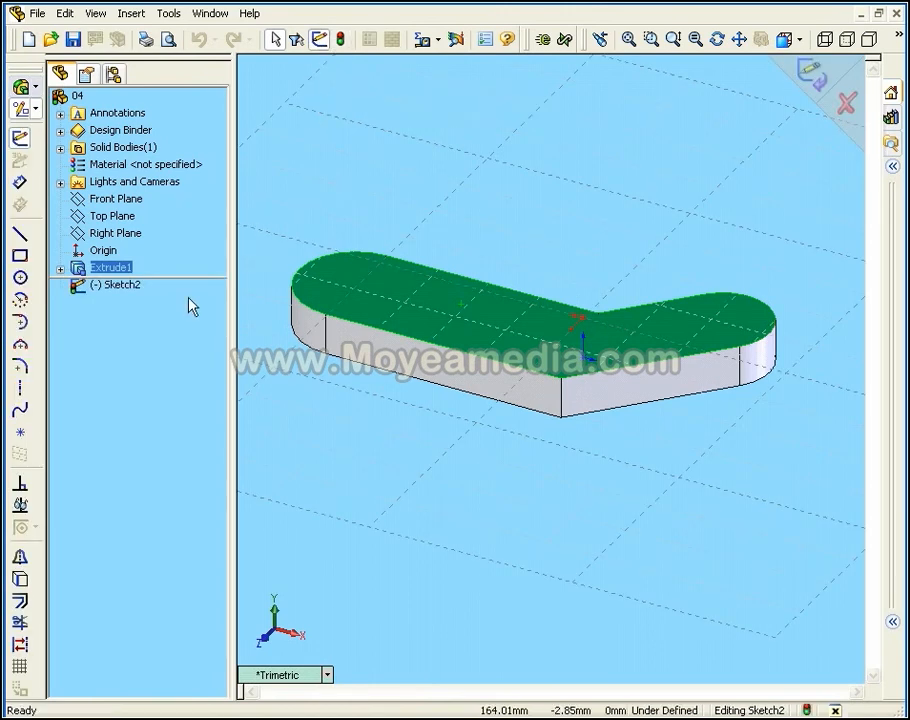
left_click(19, 279)
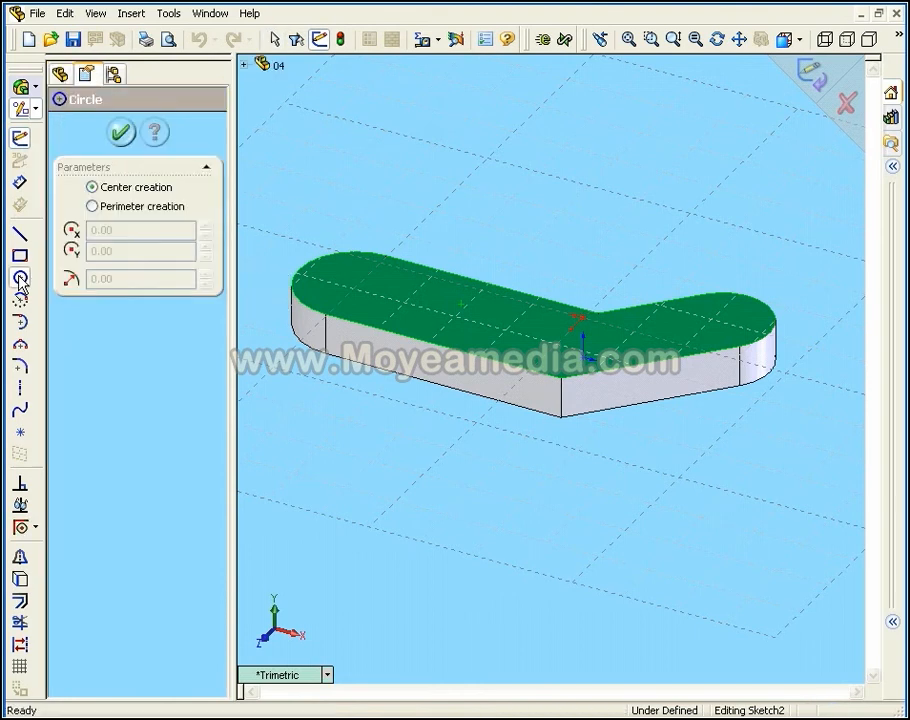
left_click(801, 41)
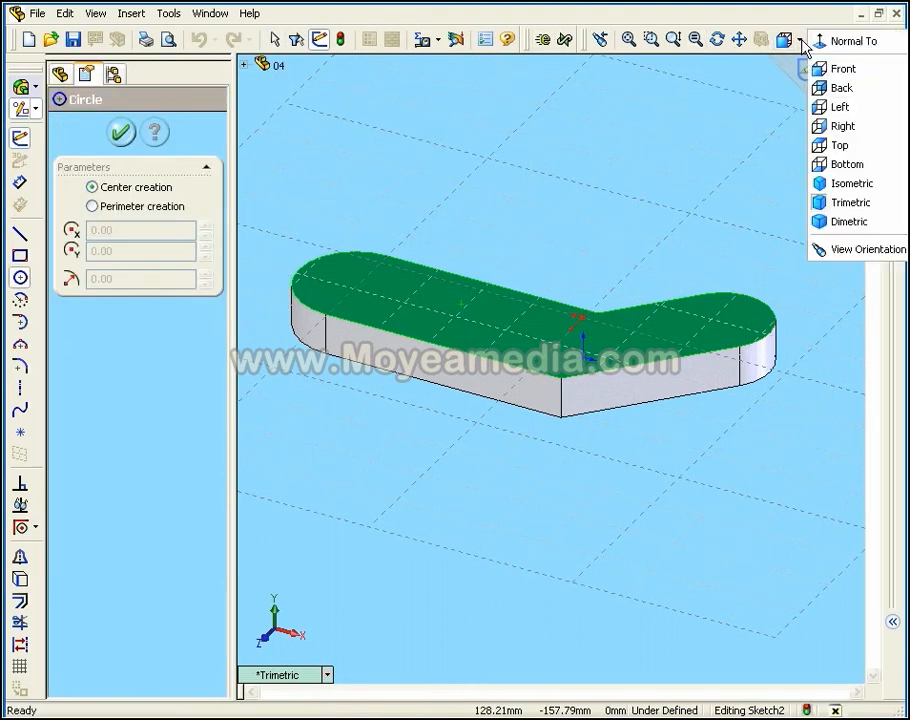
left_click(855, 150)
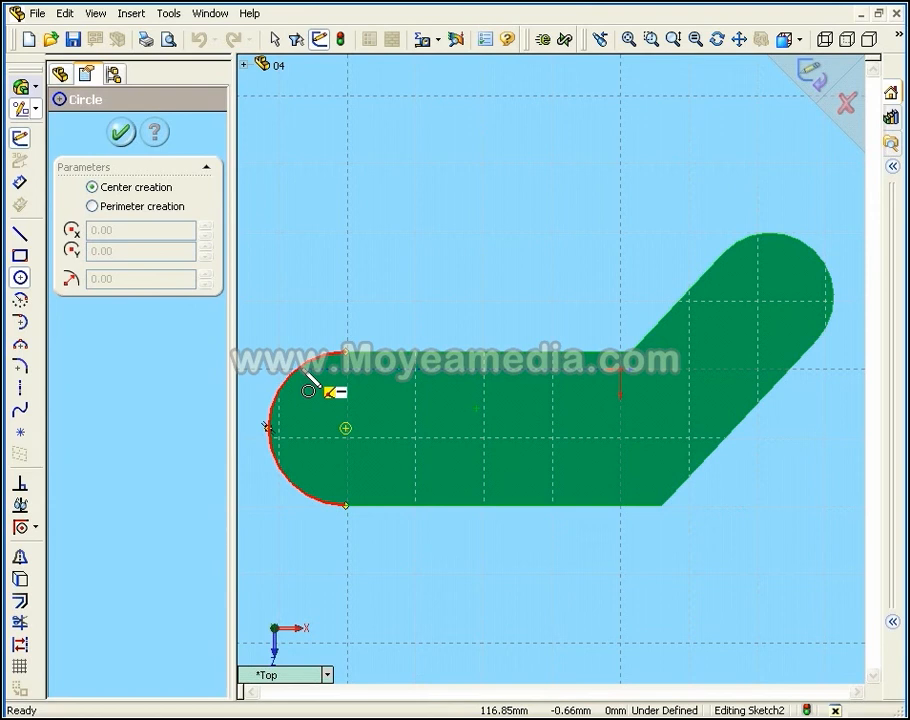
left_click(345, 429)
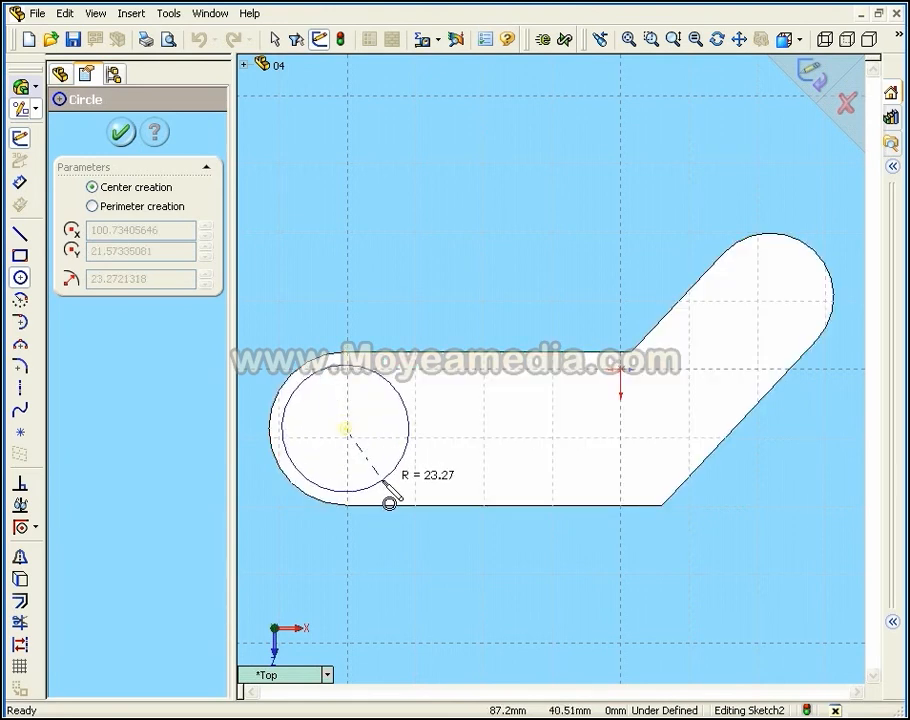
left_click(386, 501)
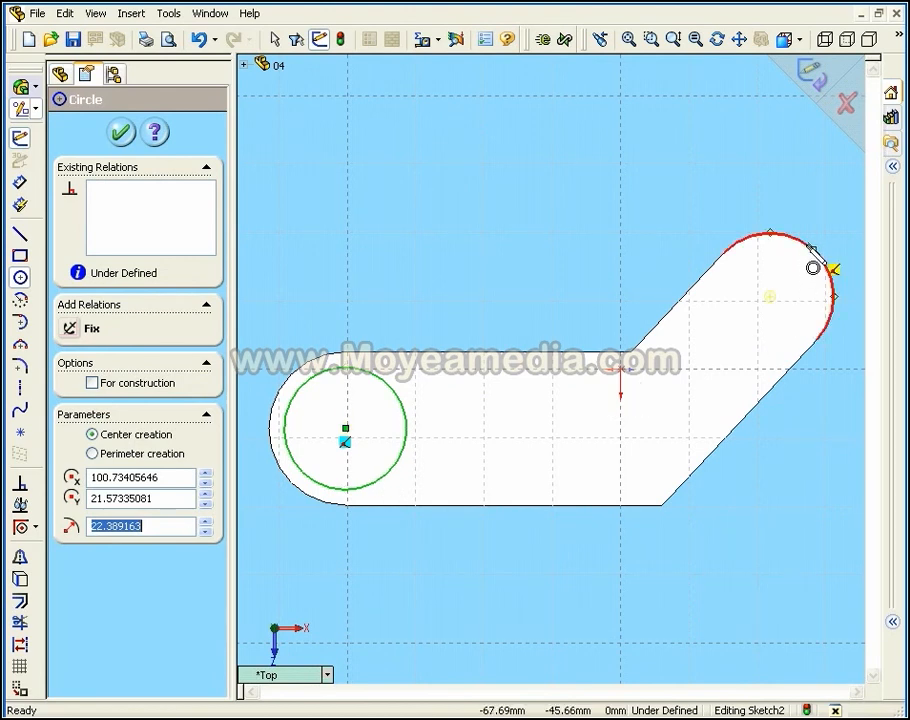
left_click(770, 297)
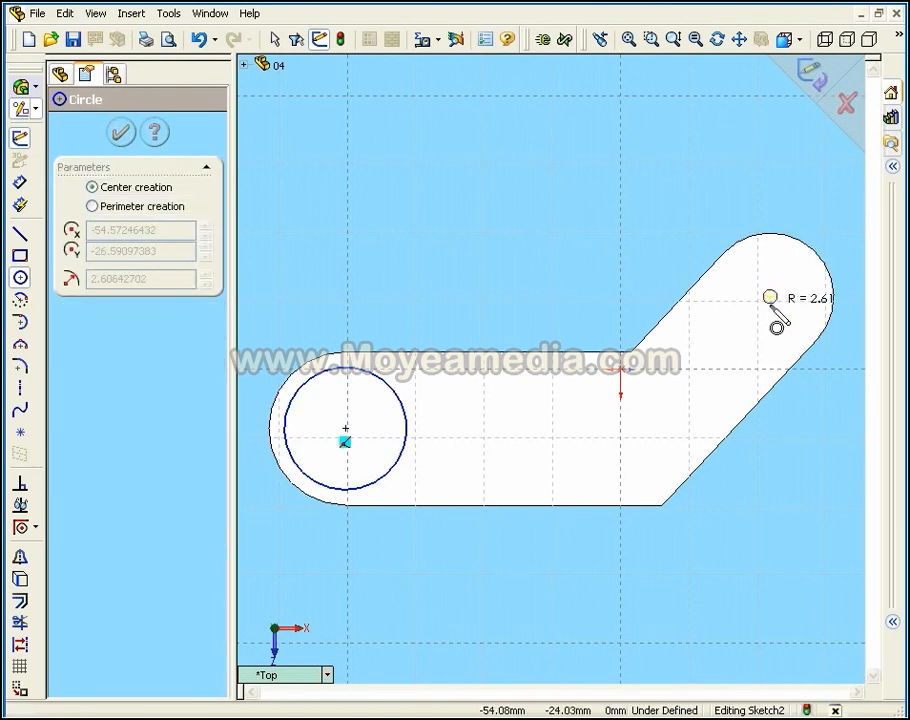
left_click(806, 360)
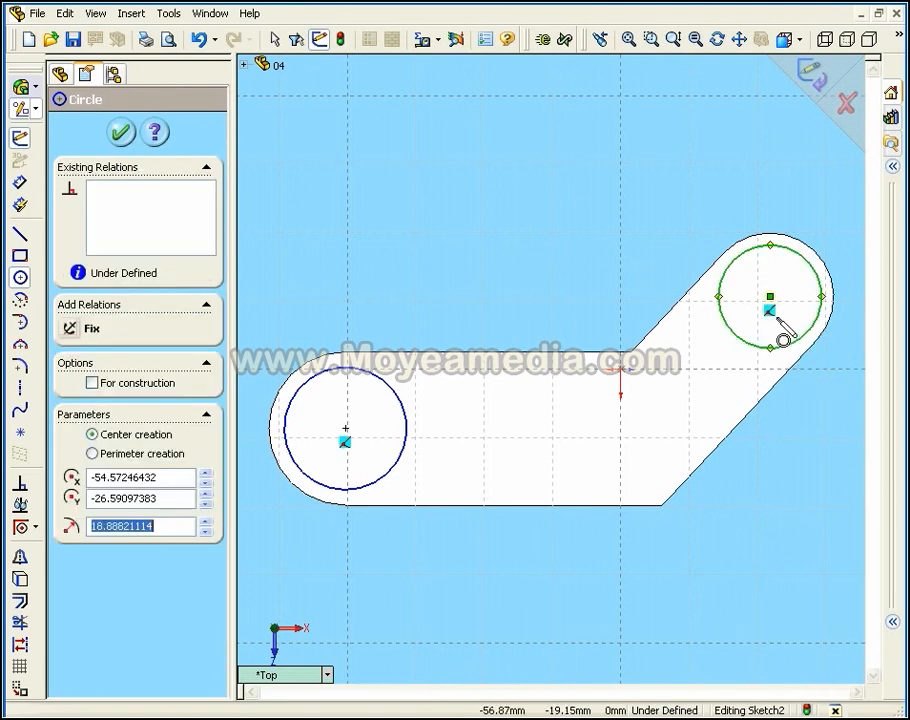
Sketch two connected lines from the larger circle's centre through a point near the plate's bend to the smaller circle's centre
left_click(21, 235)
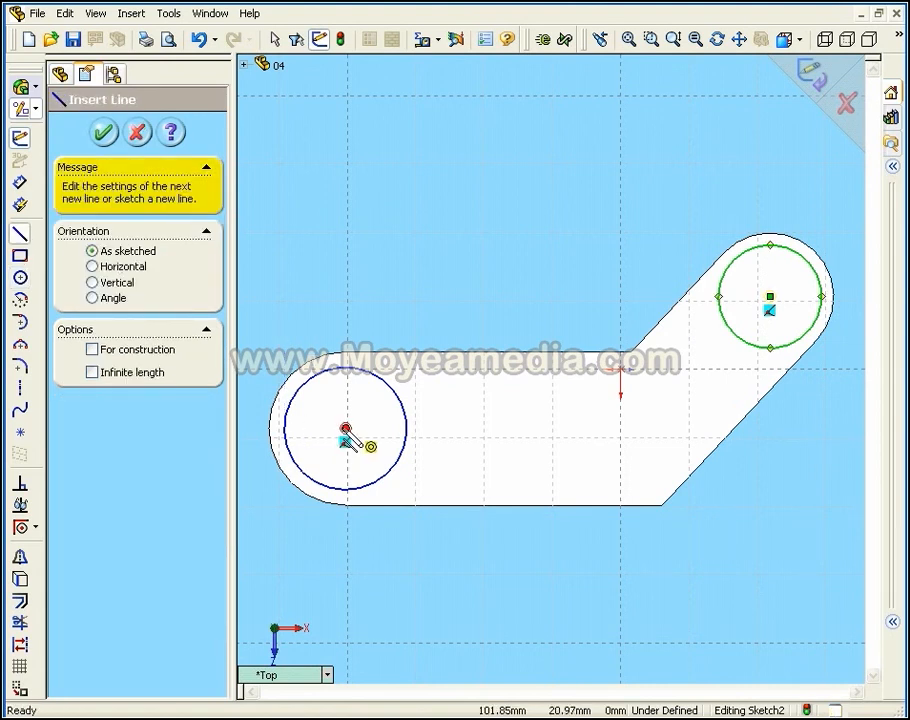
left_click(345, 430)
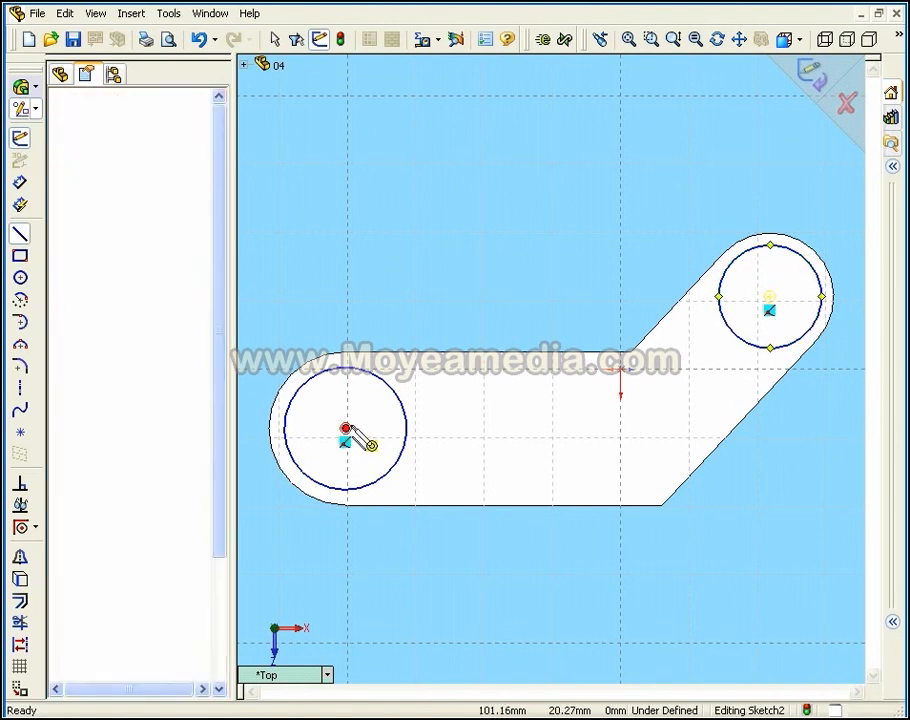
left_click(630, 409)
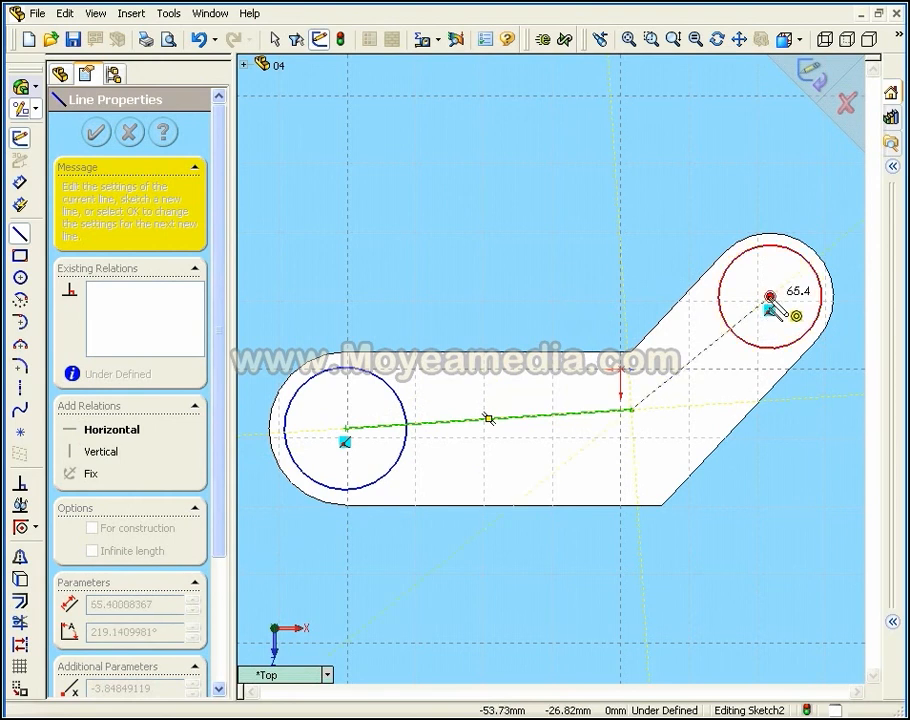
double_click(770, 297)
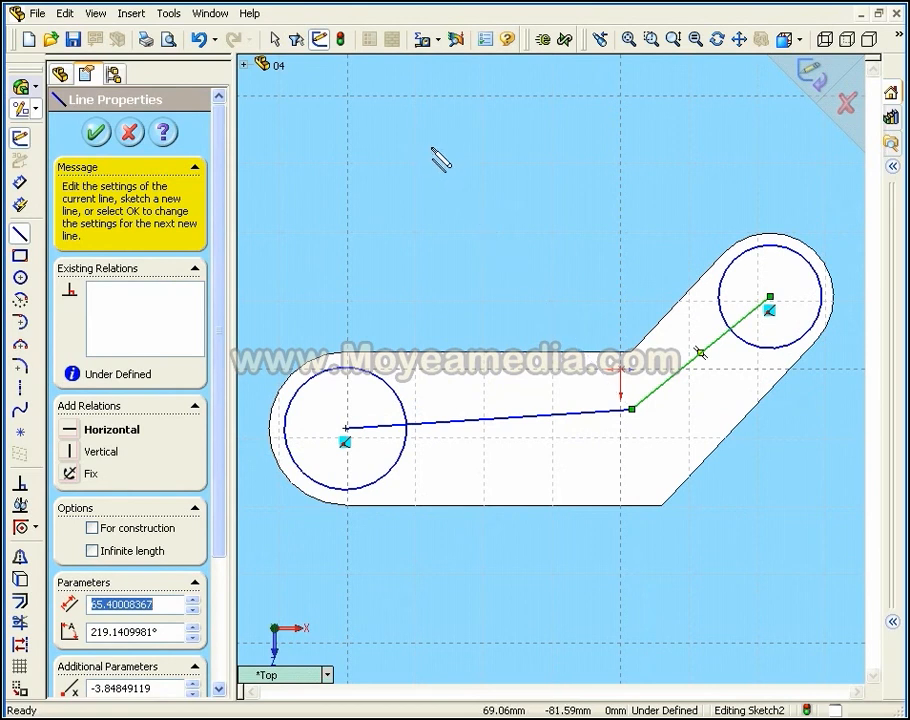
left_click(276, 40)
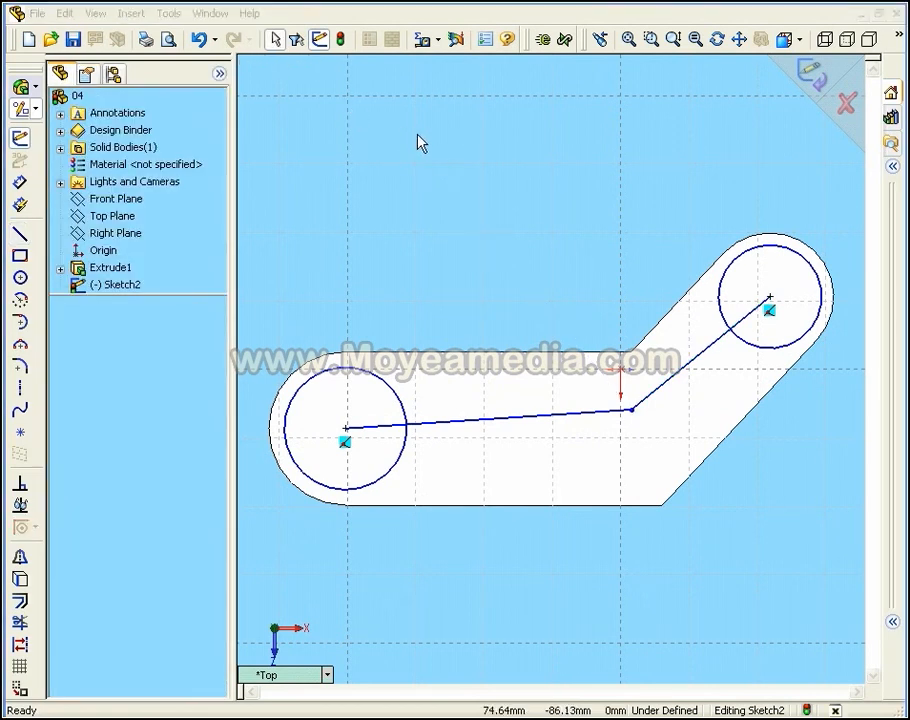
Add a Horizontal relation to the longer sketch line starting at the larger circle's centre
right_click(419, 143)
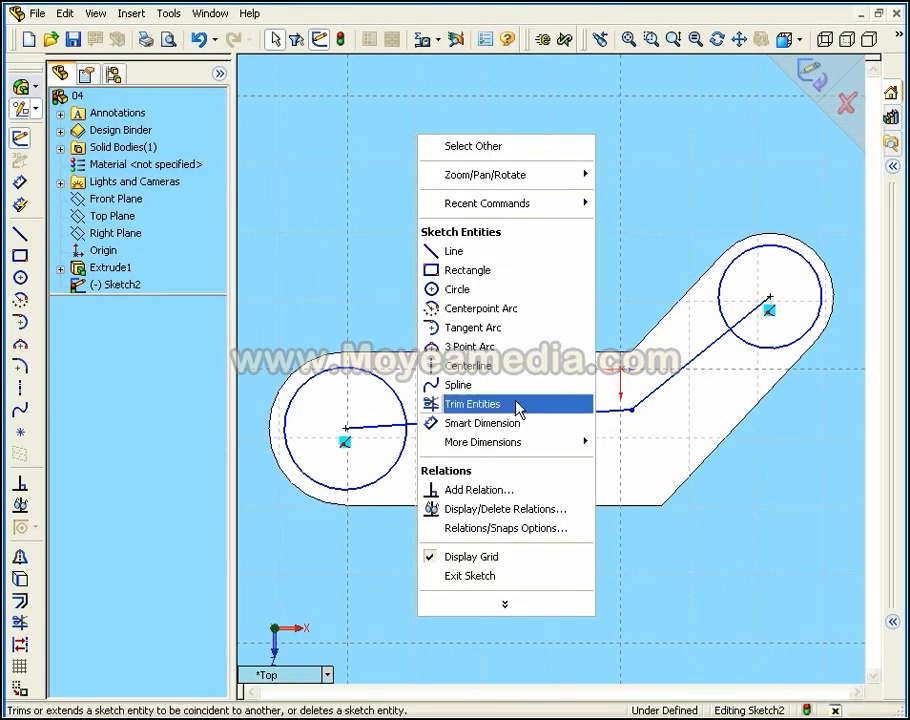
left_click(499, 491)
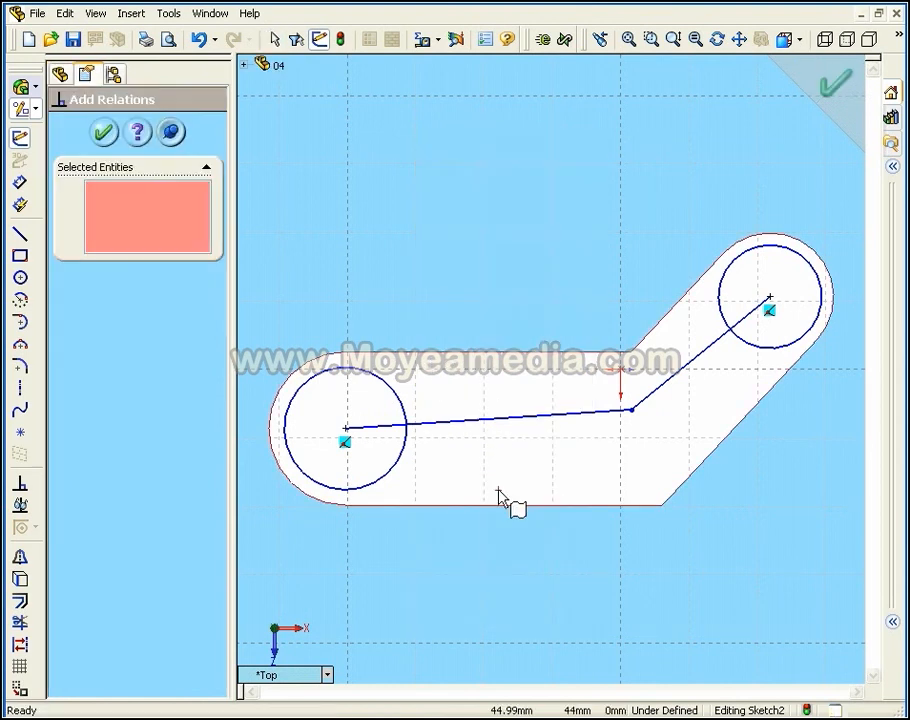
left_click(508, 424)
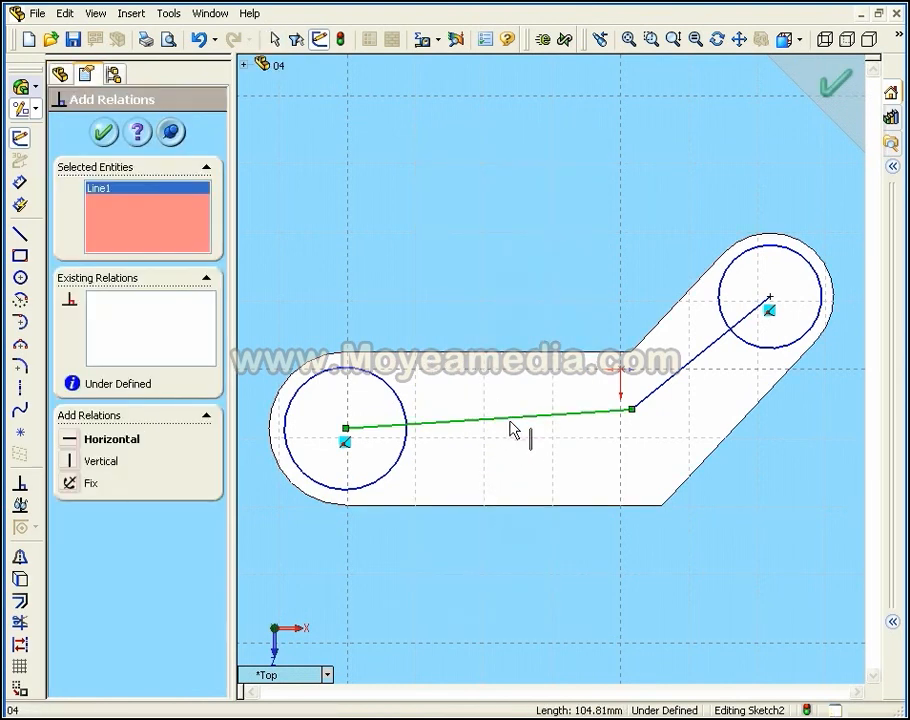
left_click(68, 441)
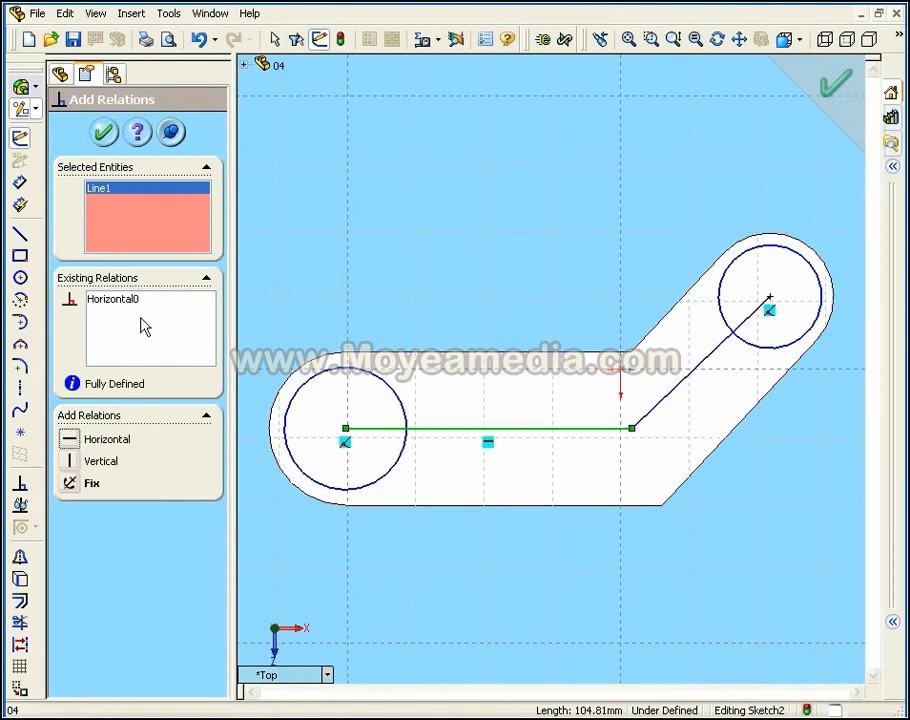
Add a Parallel relation between the angled sketch line and the inner angled edge of the plate
left_click(666, 407)
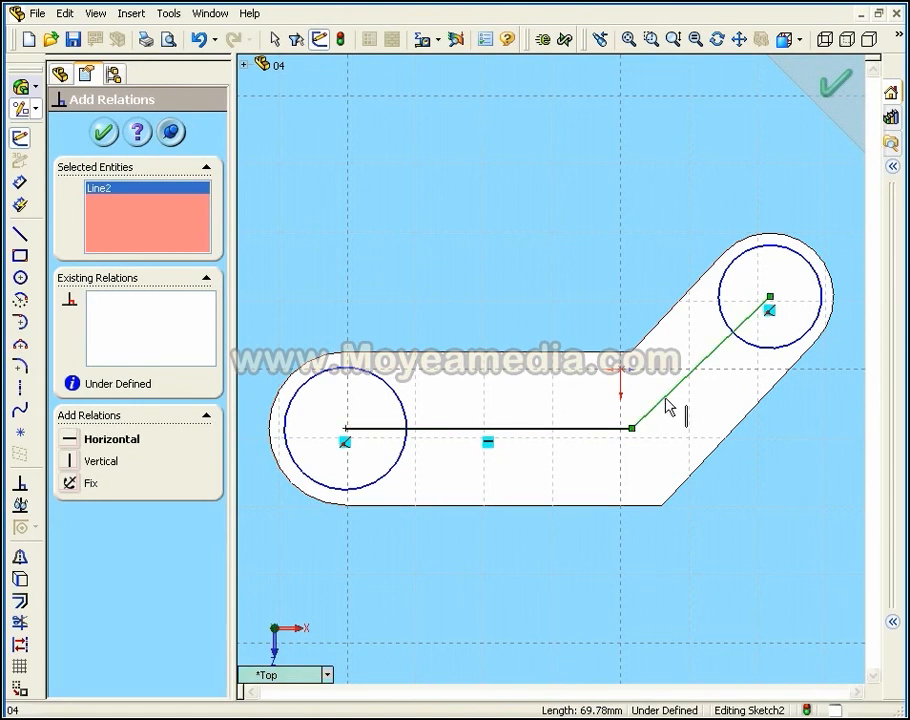
left_click(653, 326)
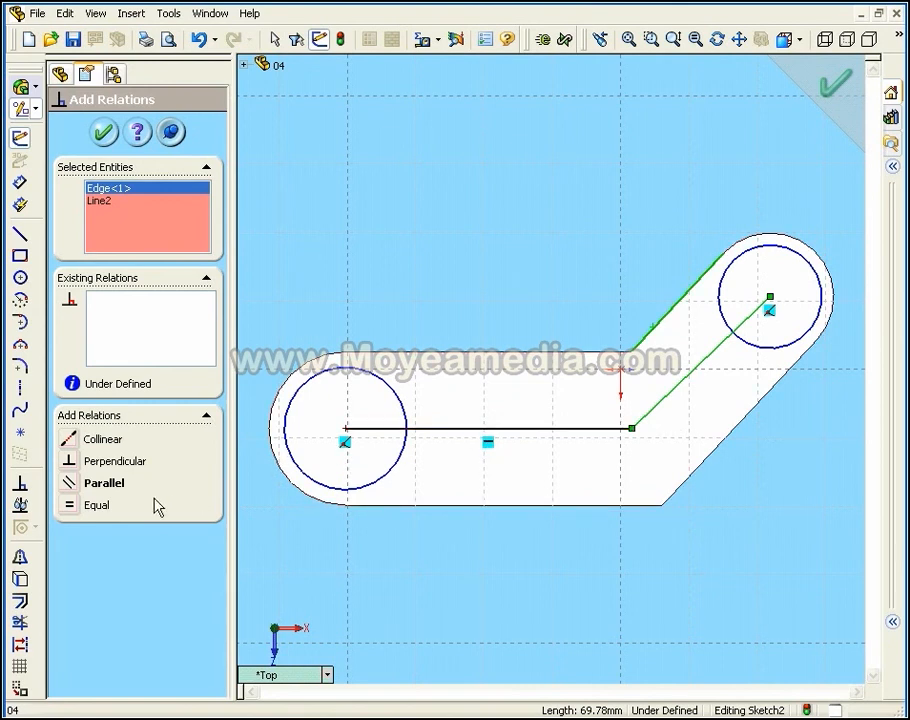
left_click(72, 484)
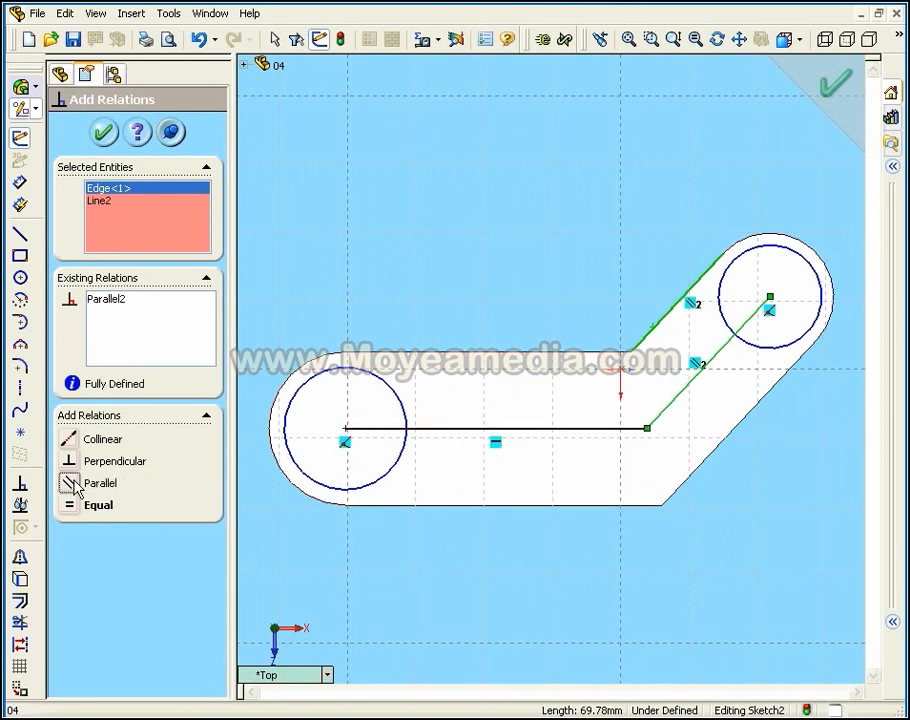
left_click(106, 133)
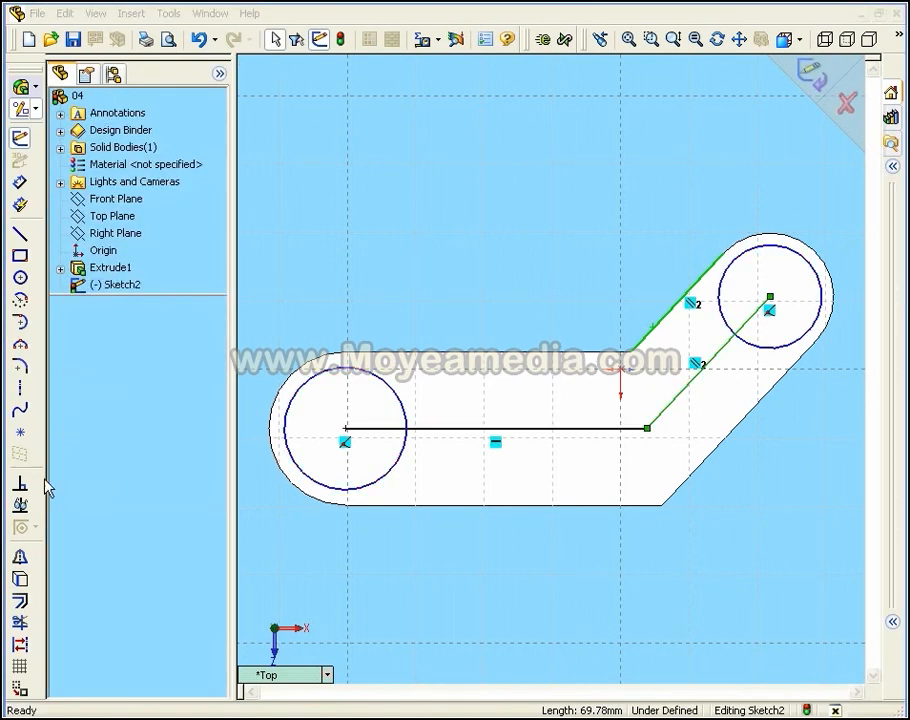
Set up a bi-directional 10 mm offset of the two-line chain, with dimensions added and the base lines made construction geometry
left_click(19, 600)
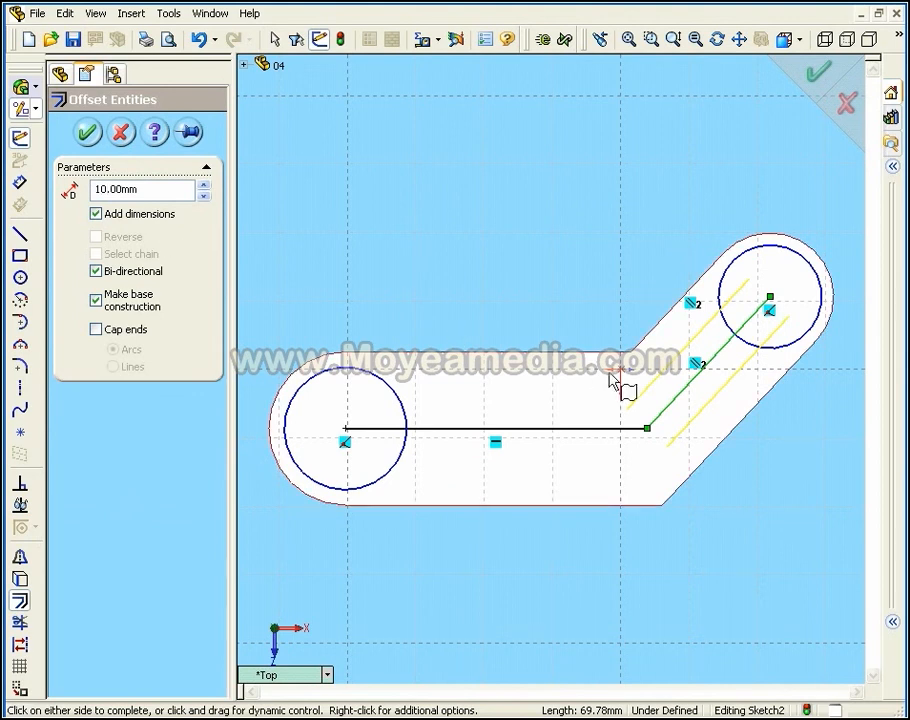
left_click(689, 394)
left_click(689, 394)
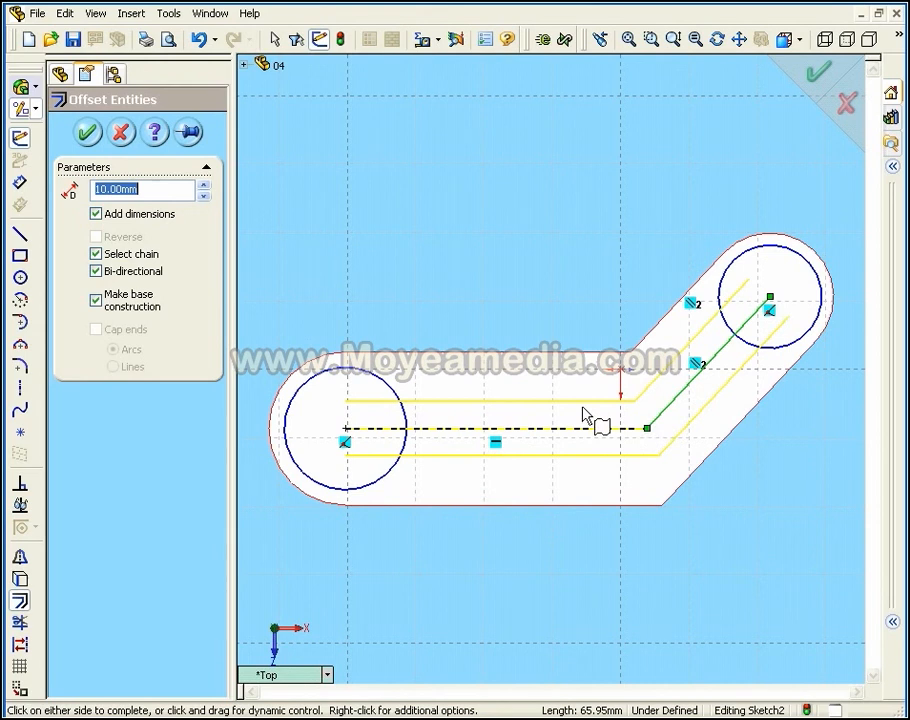
Try the offset without chain selection, in one direction only, and with ends capped by arcs and by lines, restoring the original options
left_click(96, 254)
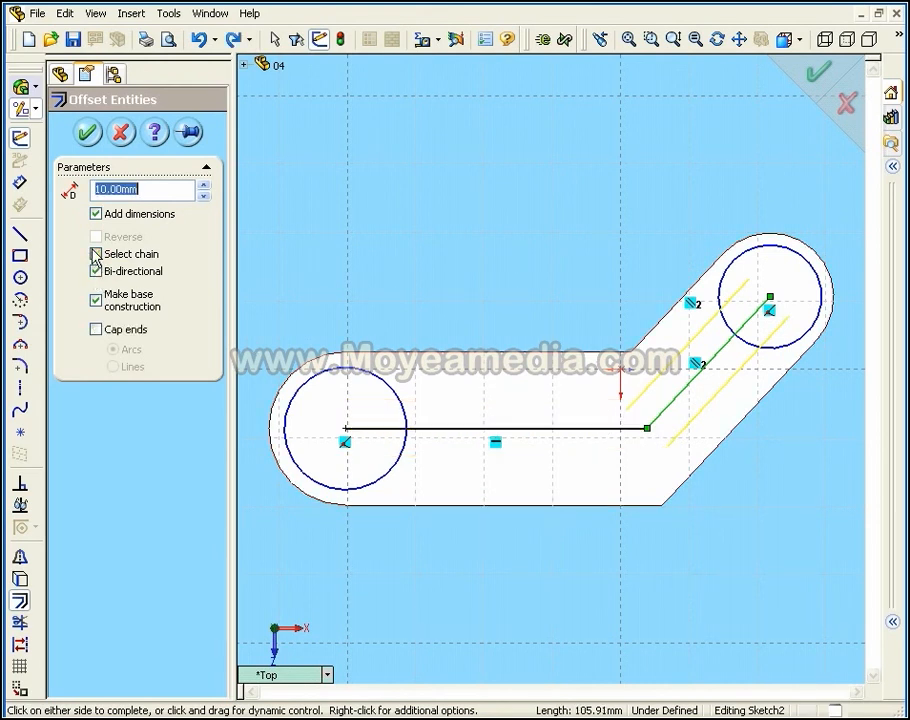
left_click(96, 271)
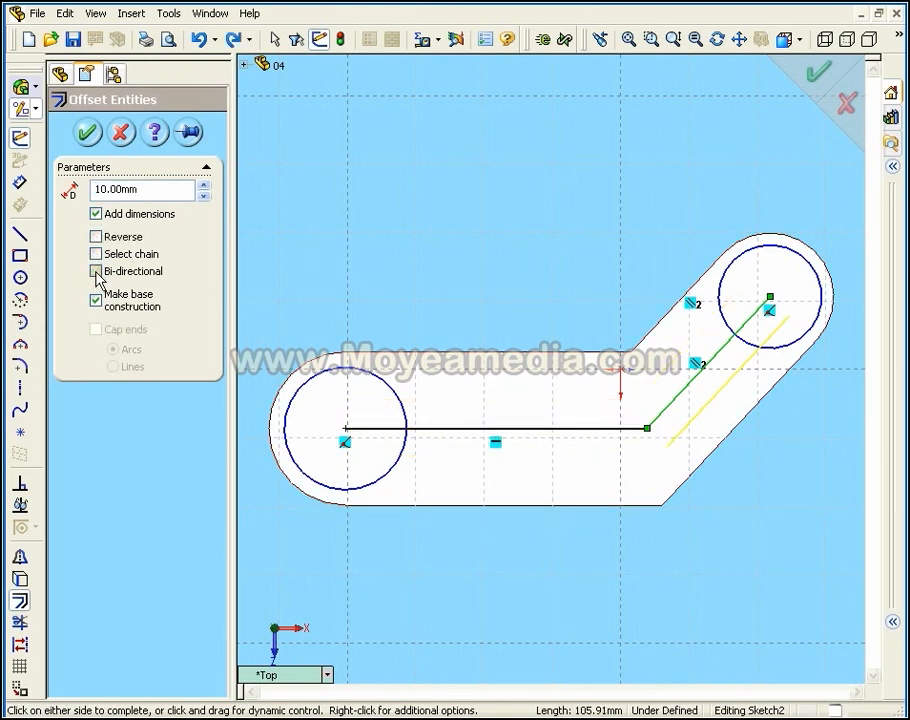
left_click(96, 254)
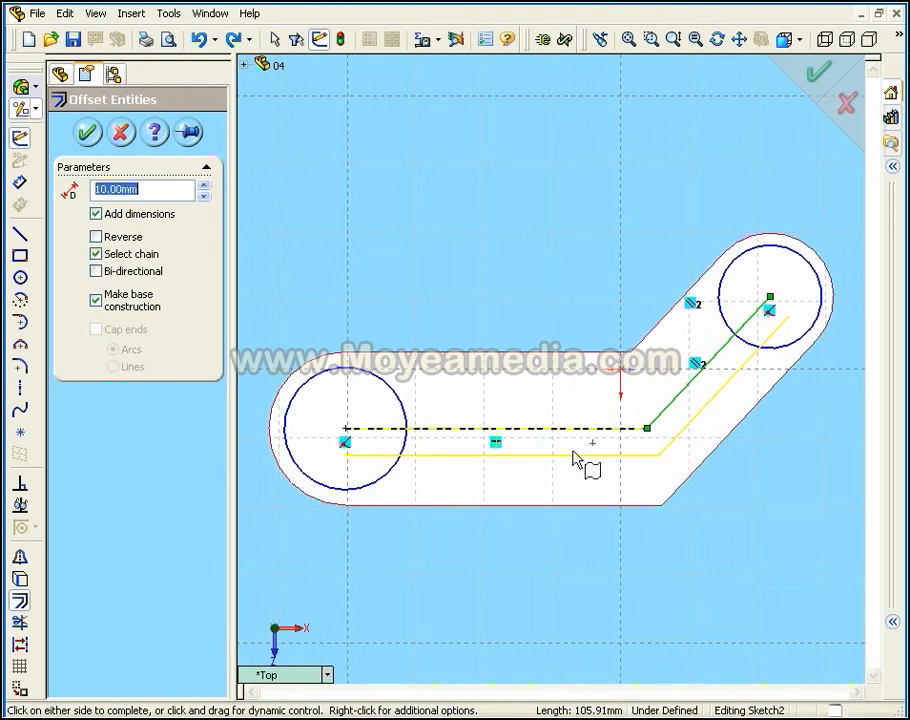
left_click(96, 271)
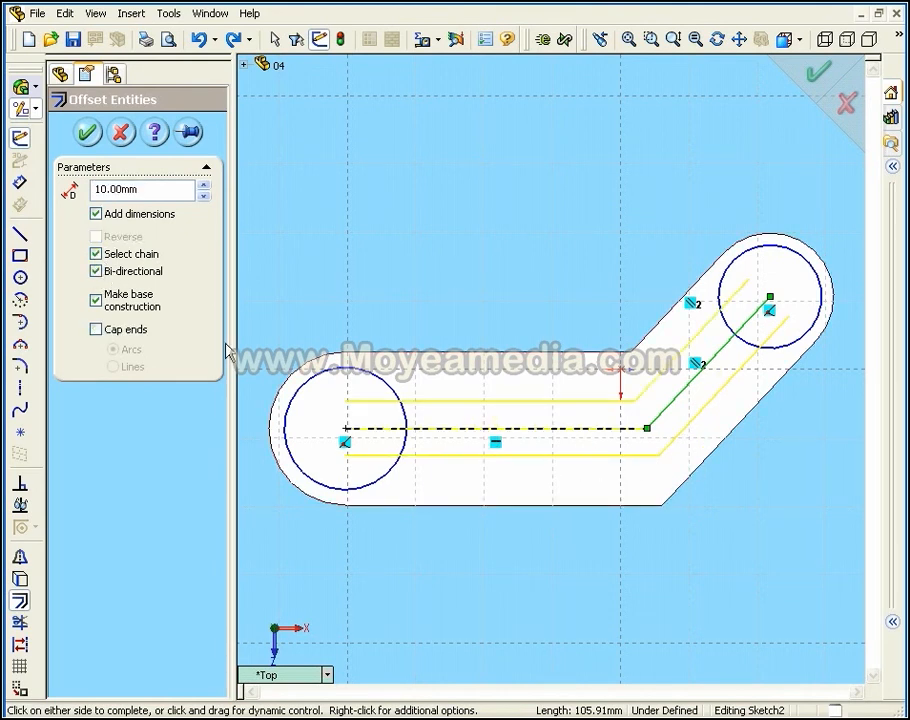
left_click(96, 330)
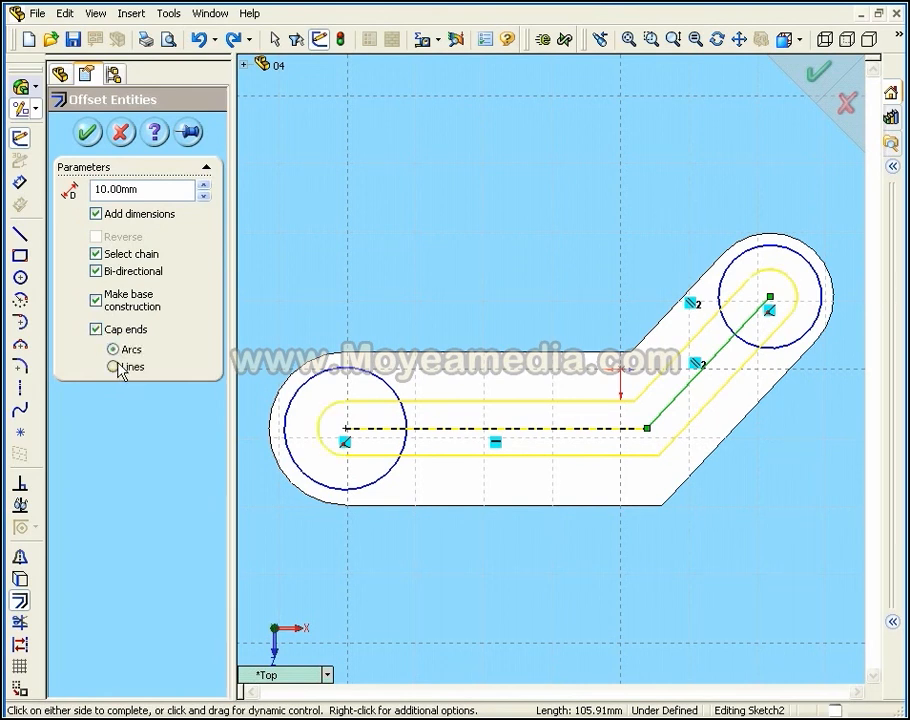
left_click(113, 367)
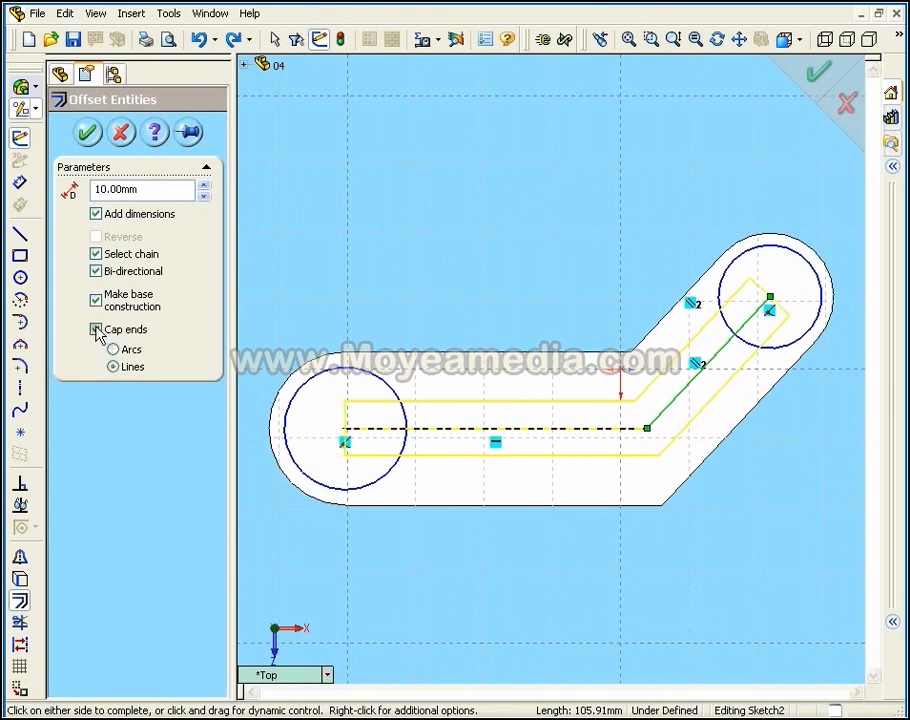
left_click(96, 330)
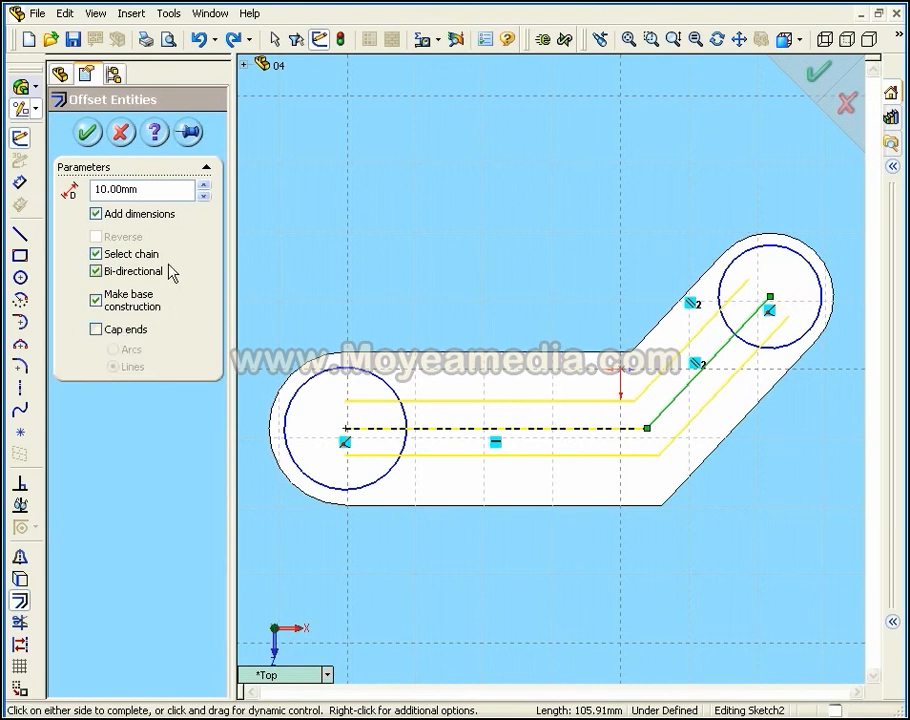
Create the bi-directional 10 mm offset of the line chain with uncapped ends
left_click(88, 133)
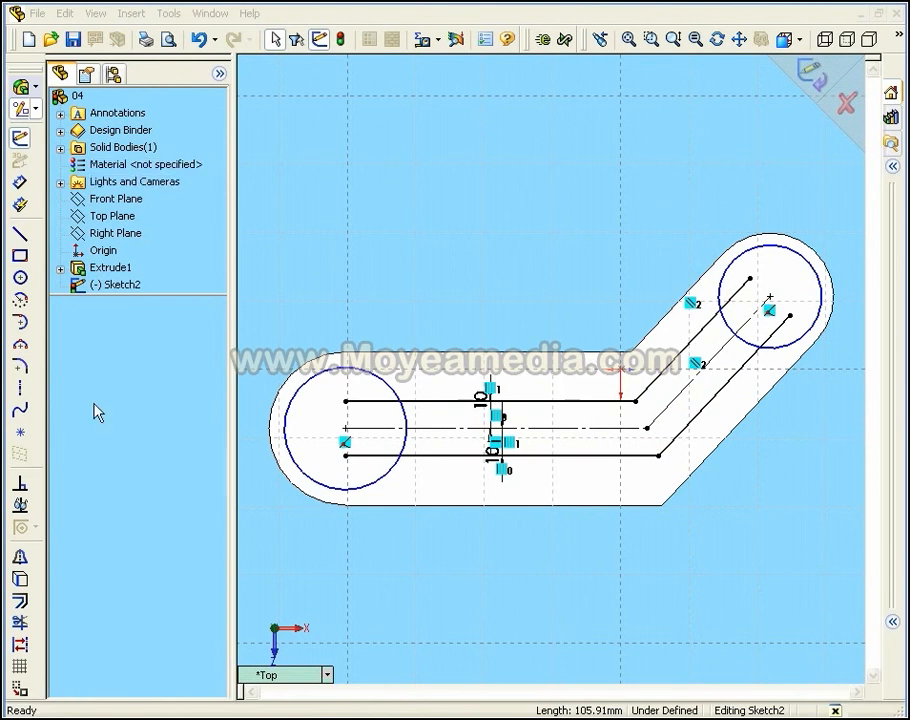
With Trim to closest, trim both offset lines inside the large end circle and the circle's arc between the centerline and lower offset line
left_click(19, 622)
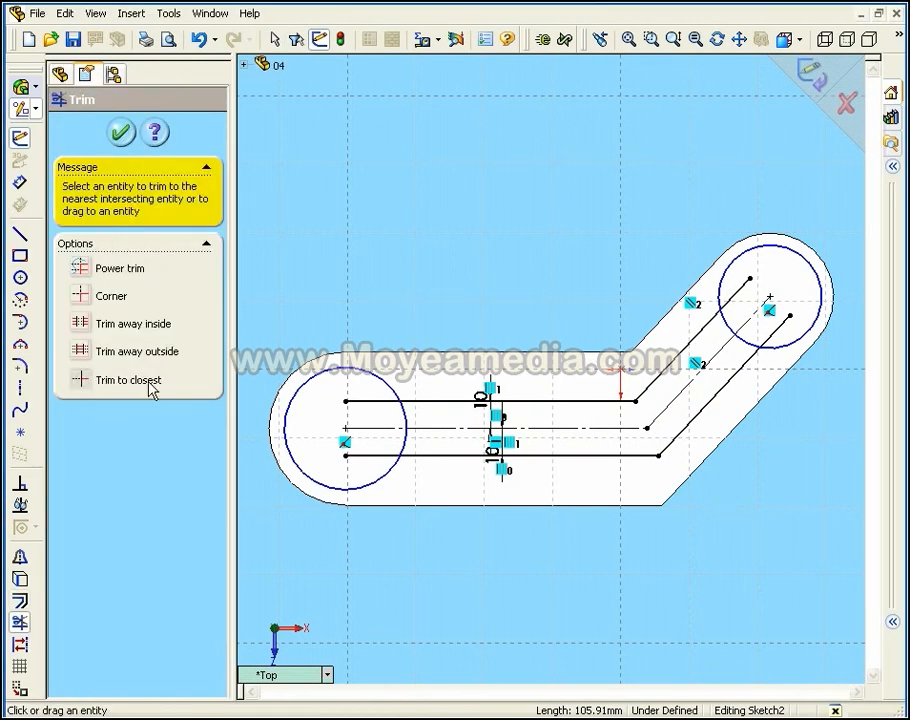
left_click(80, 351)
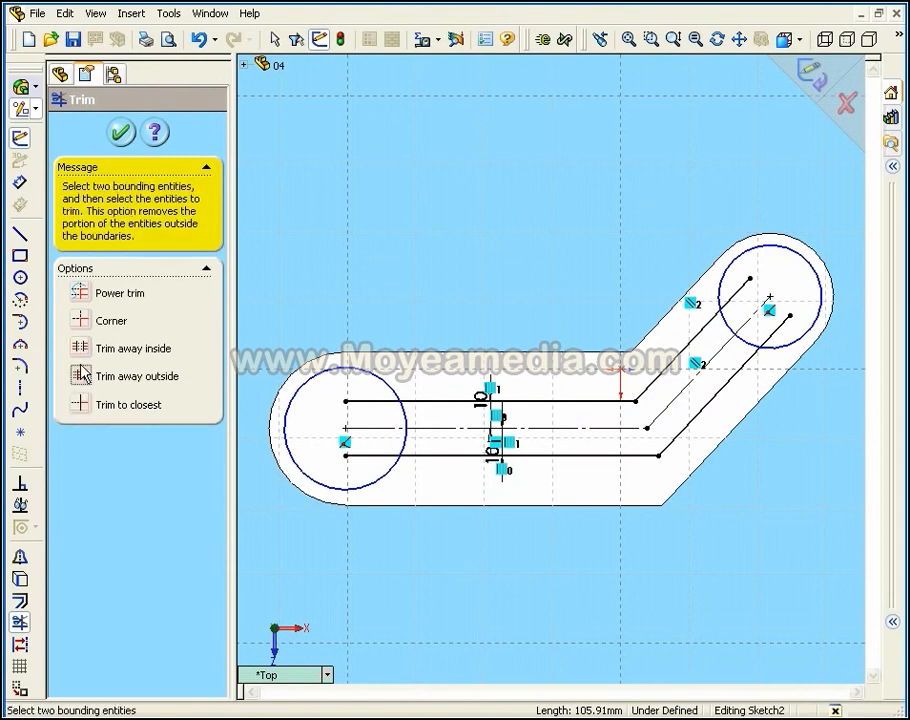
left_click(83, 404)
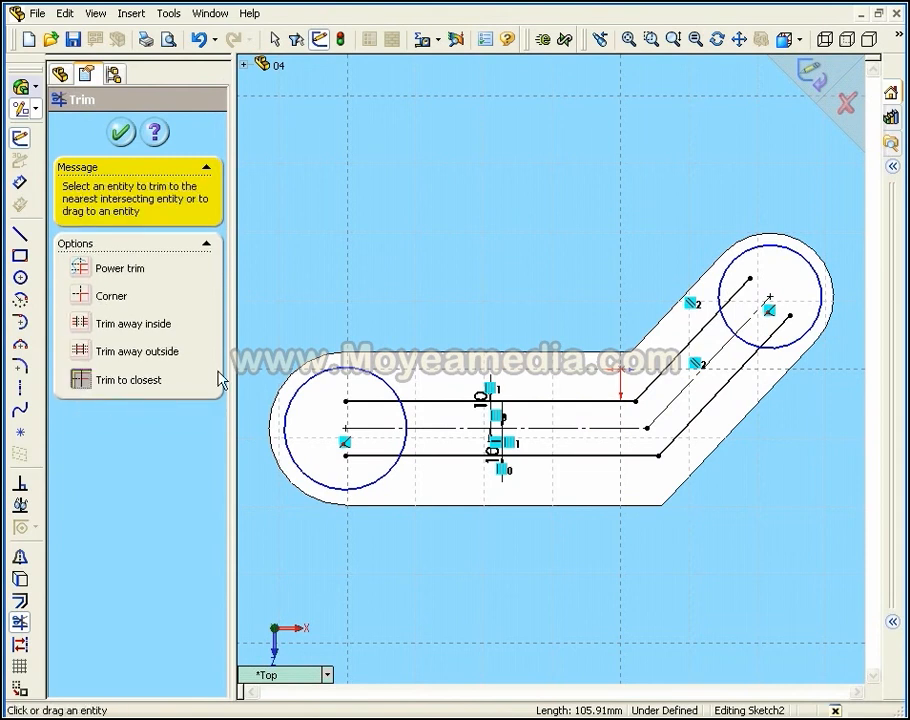
left_click(368, 402)
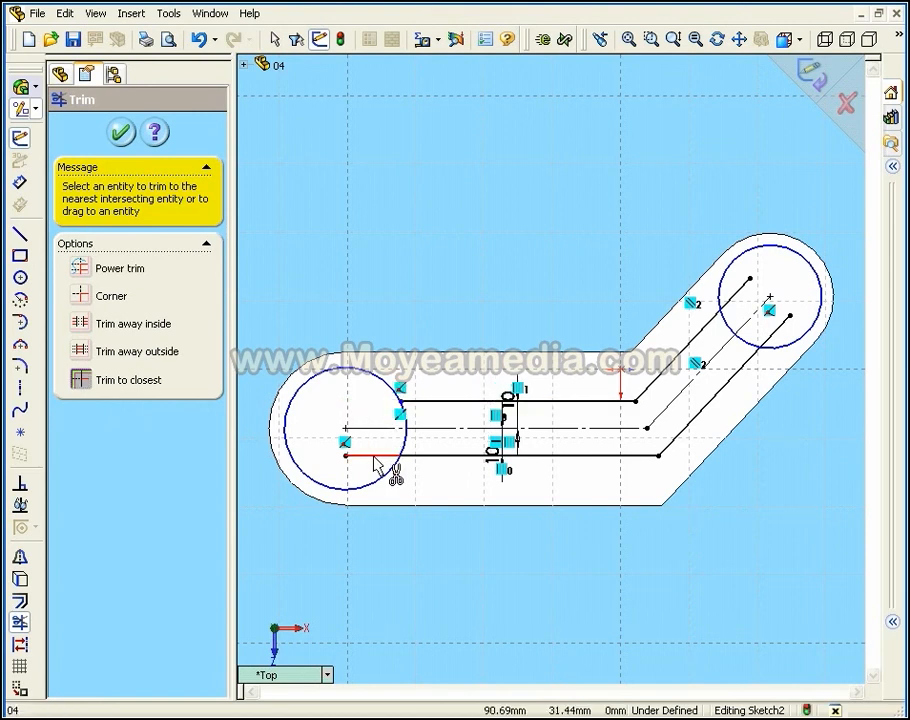
left_click(386, 456)
left_click(403, 447)
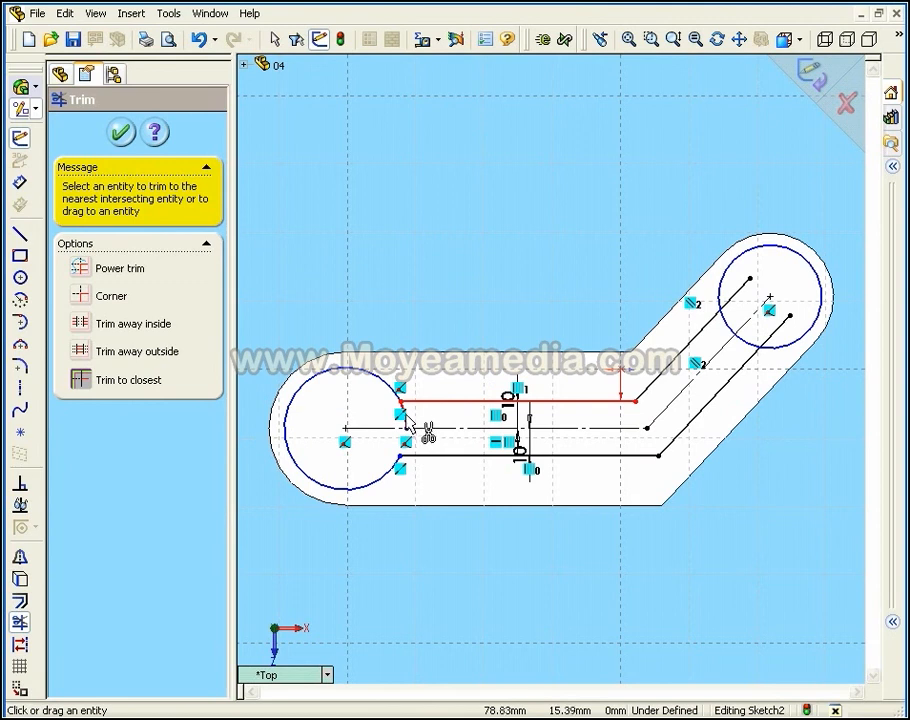
Undo the mistaken trim of the upper horizontal offset line and trim the large circle's remaining arc between that line and the centerline
left_click(404, 410)
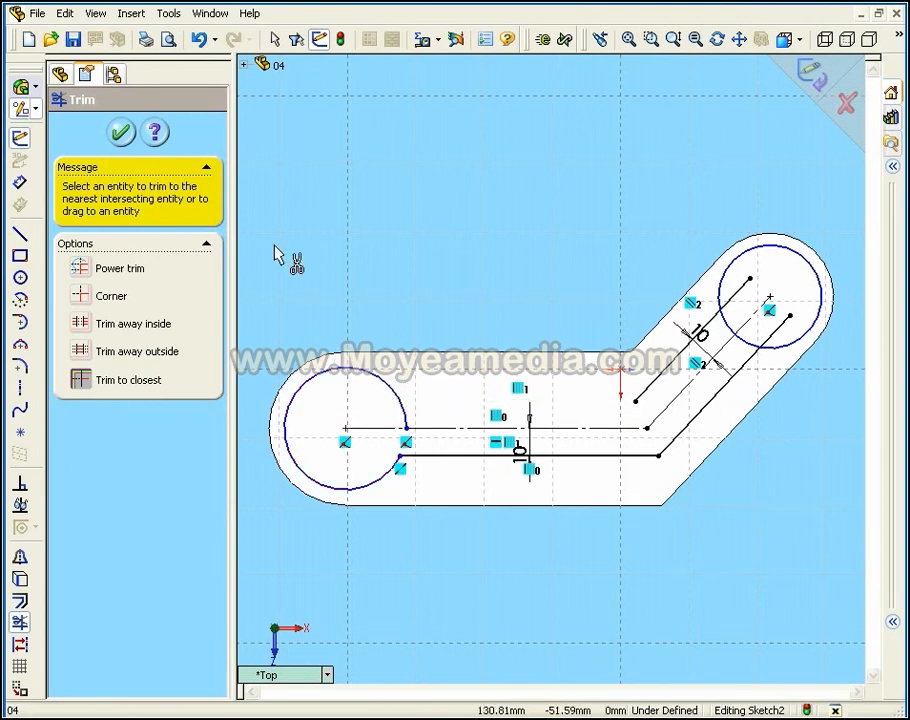
left_click(199, 41)
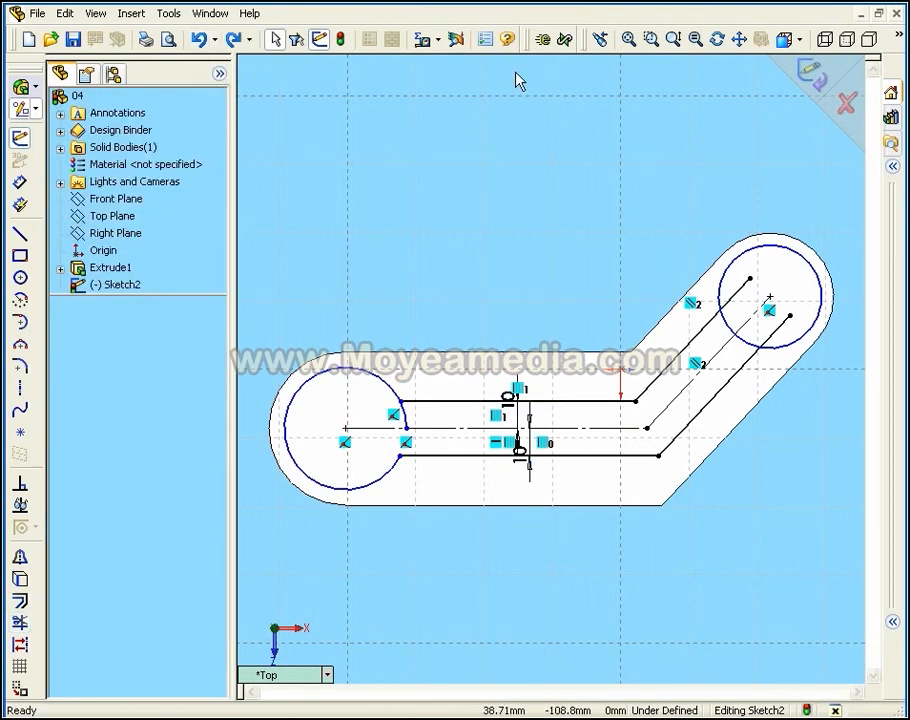
left_click(652, 39)
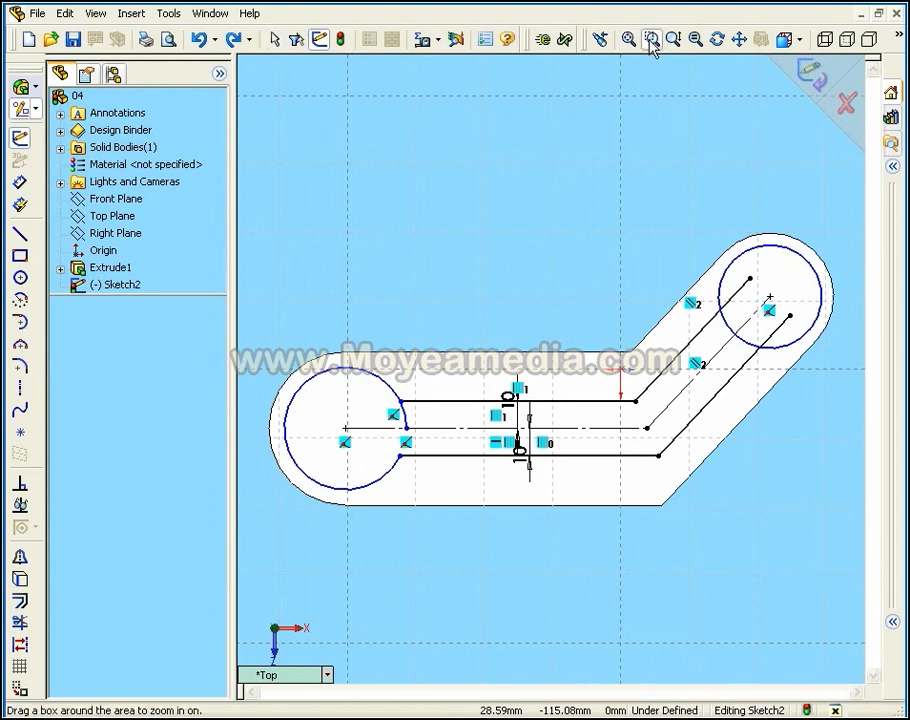
left_click_drag(298, 380, 386, 440)
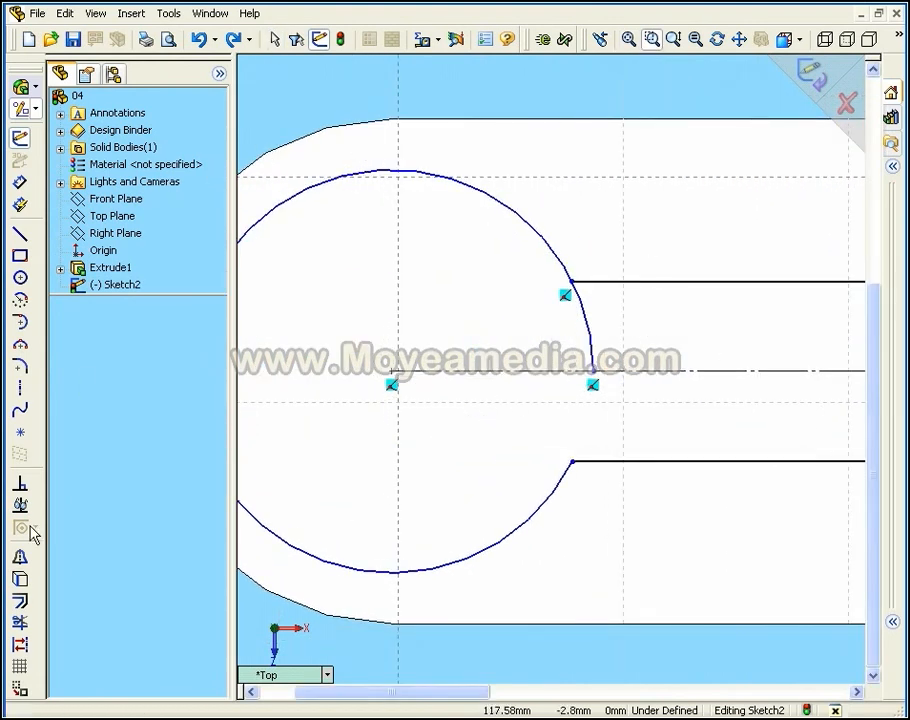
left_click(20, 621)
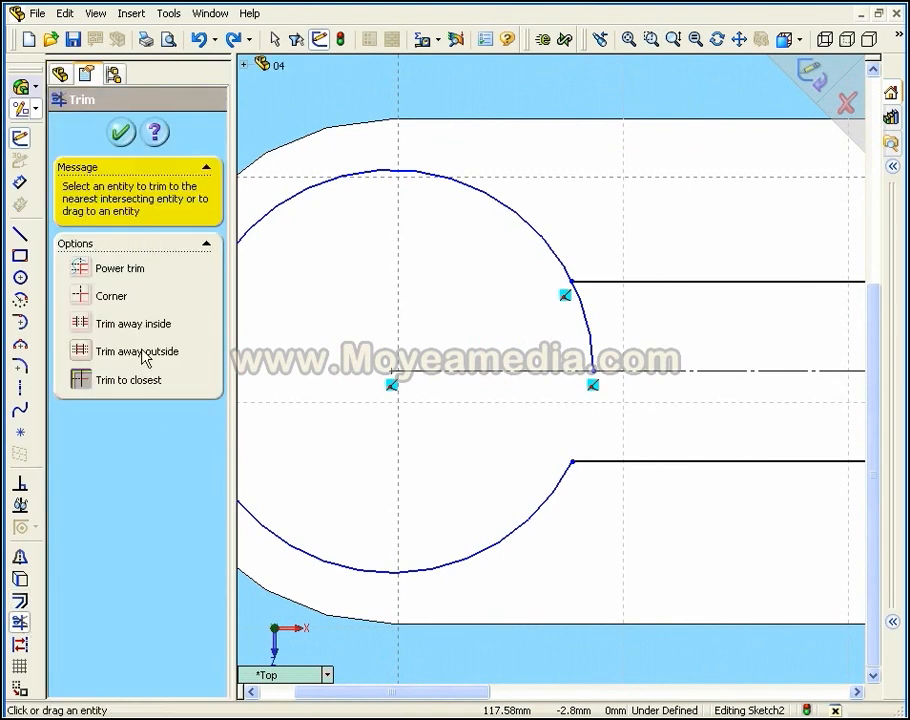
left_click(591, 334)
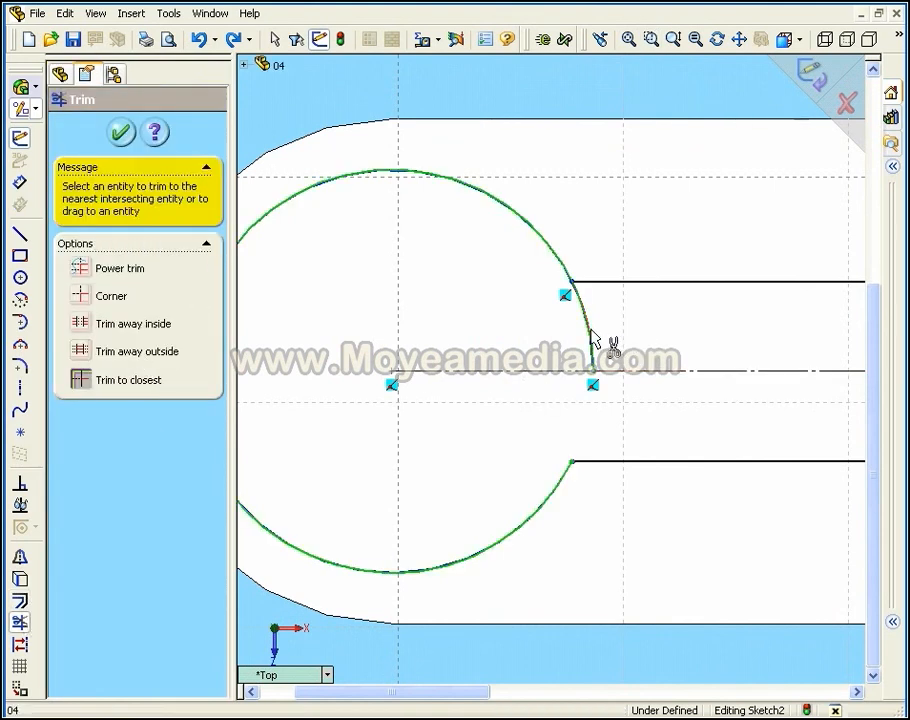
Trim both angled offset lines inside the small end circle and remove the circle's arc between them
left_click(629, 40)
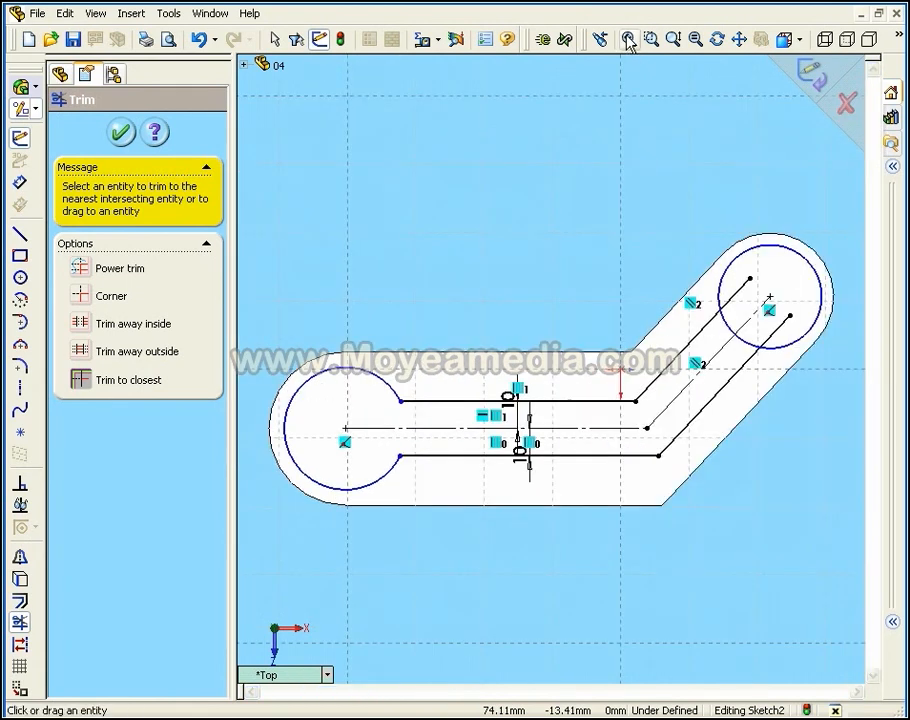
left_click(737, 300)
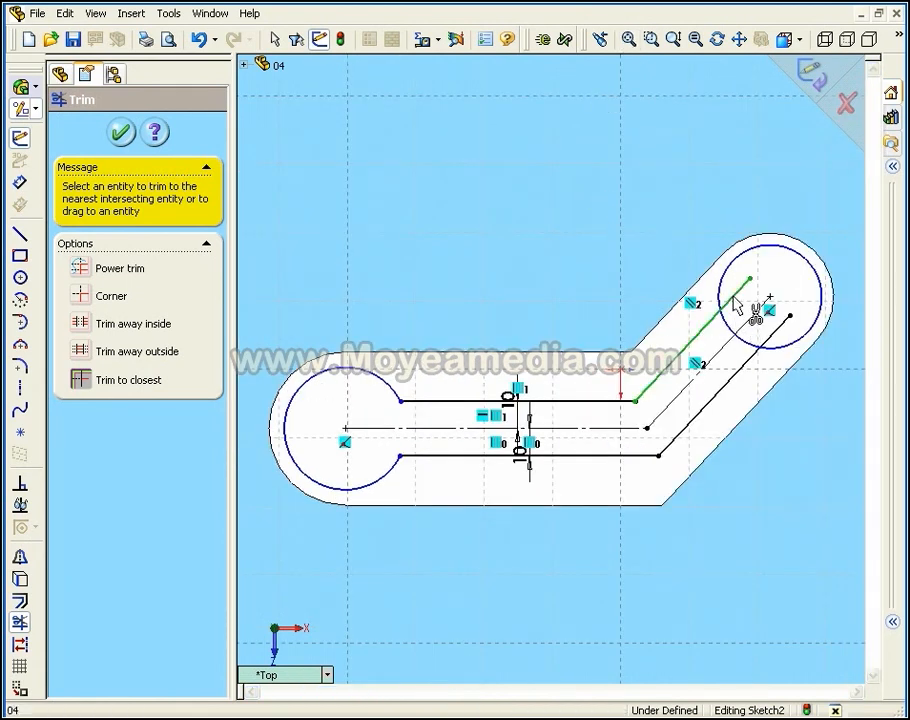
left_click(781, 328)
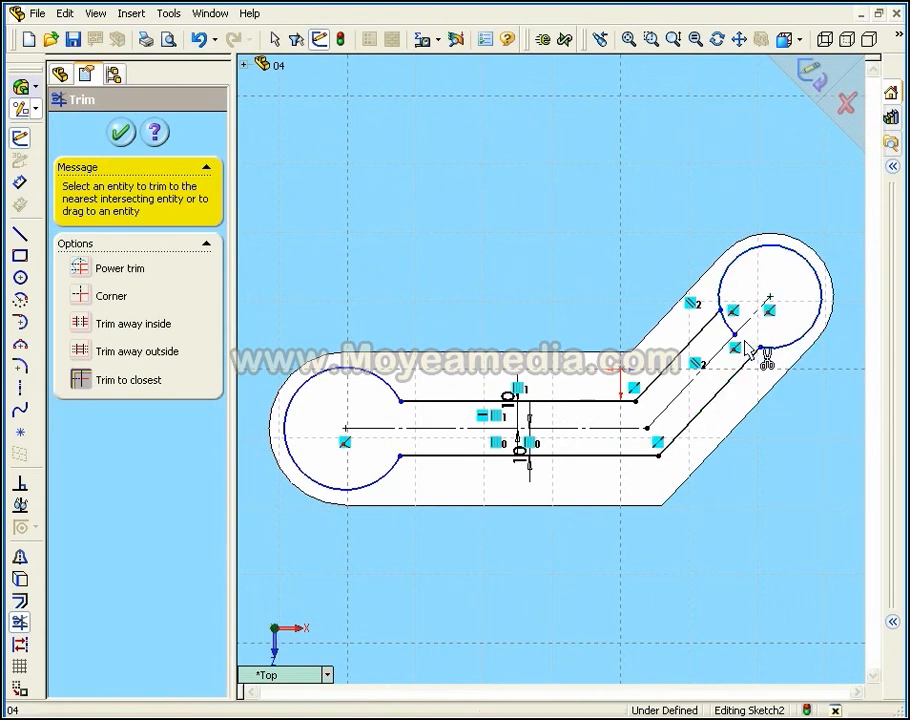
left_click(733, 332)
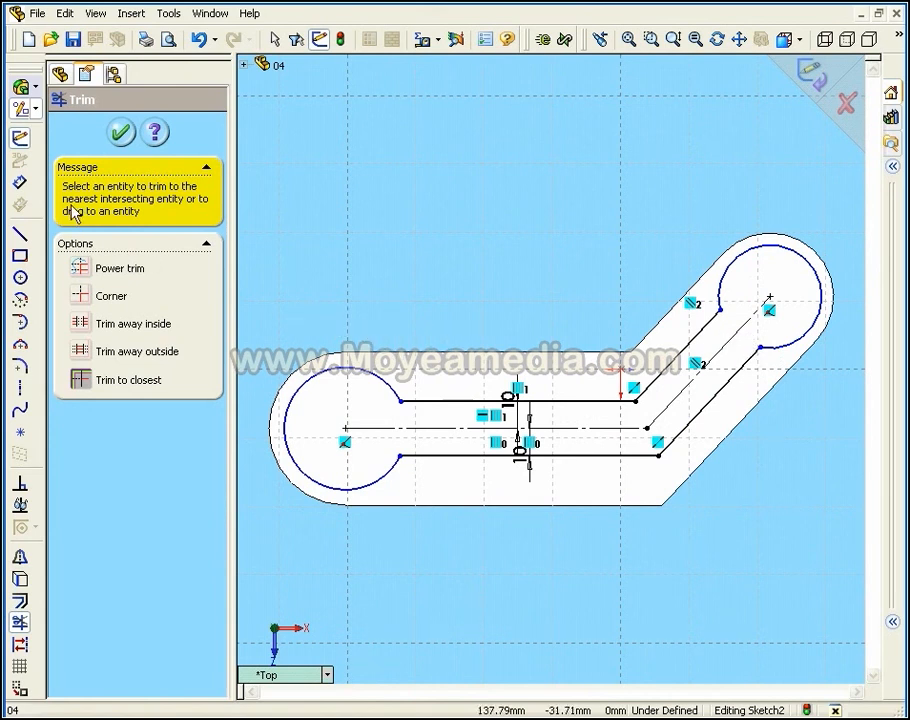
Add radius dimensions to the large and small end arcs, accepting their current values
left_click(20, 184)
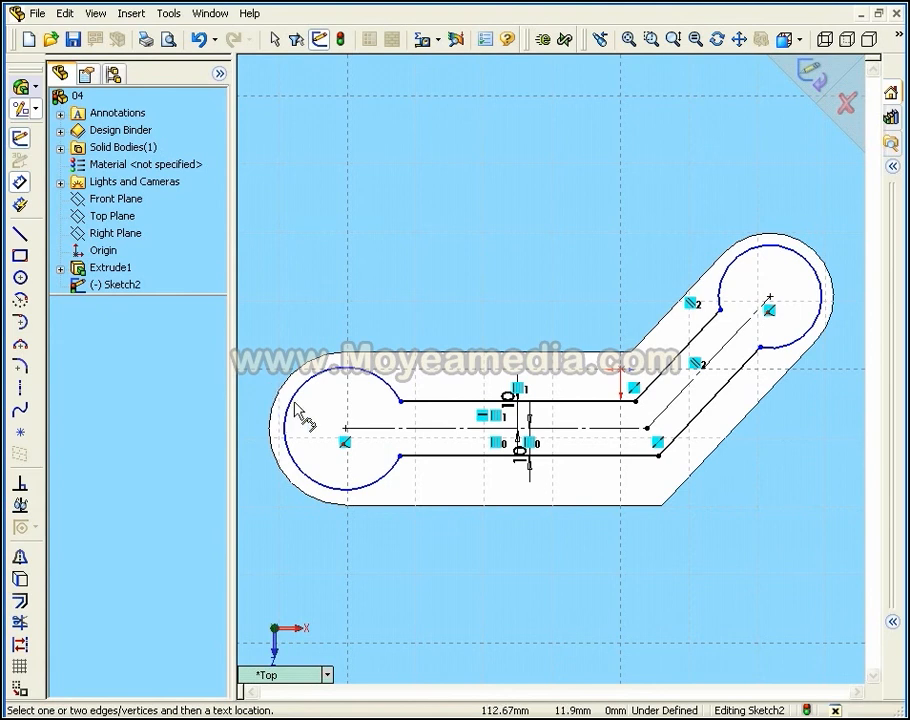
left_click(352, 372)
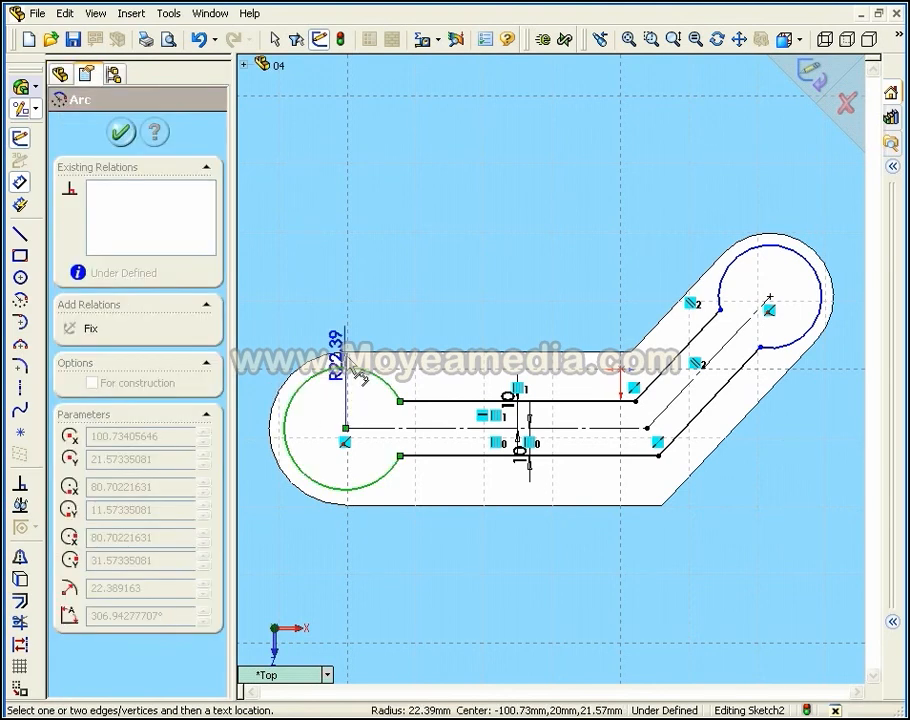
left_click(289, 292)
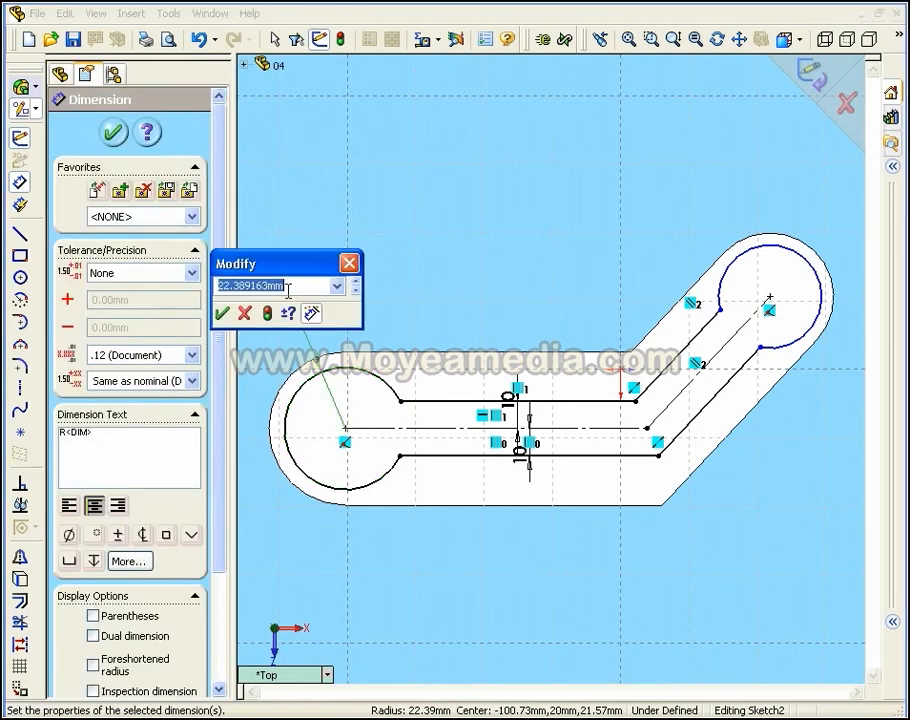
left_click_drag(264, 270, 330, 280)
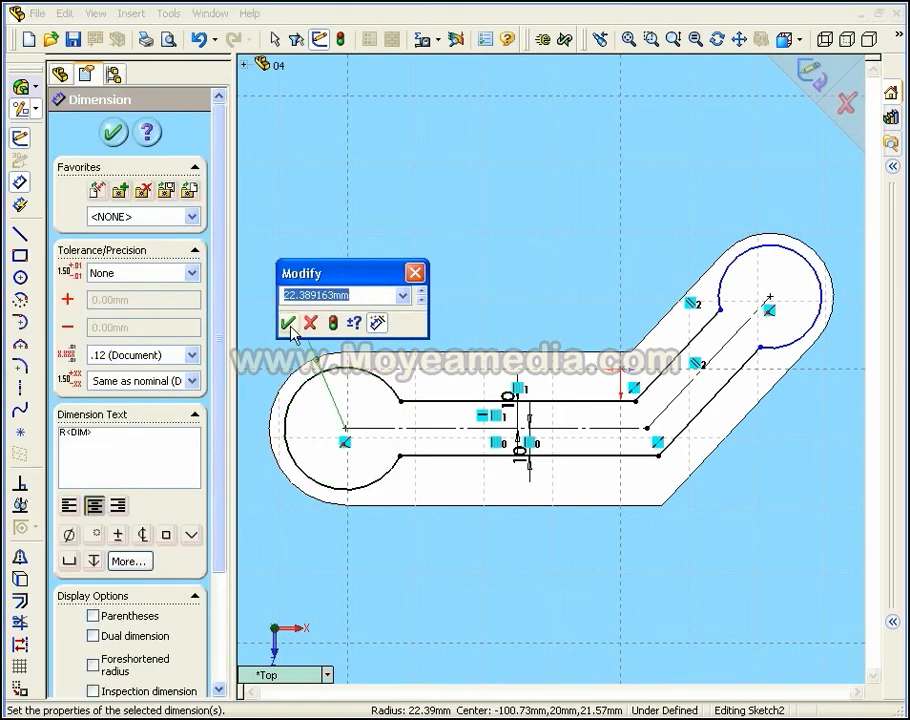
left_click(289, 324)
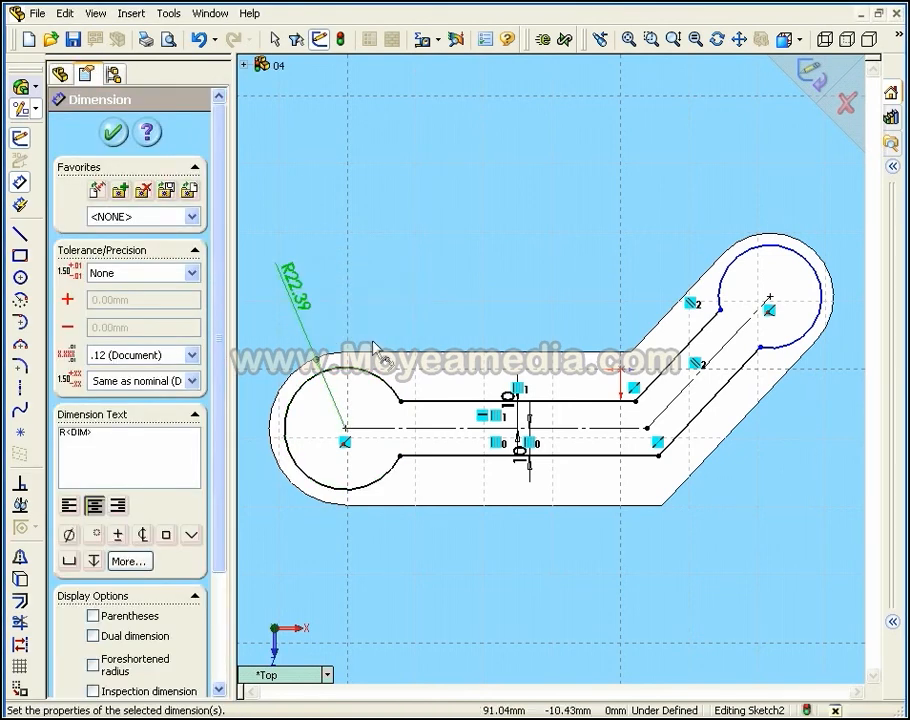
left_click(795, 262)
left_click(806, 180)
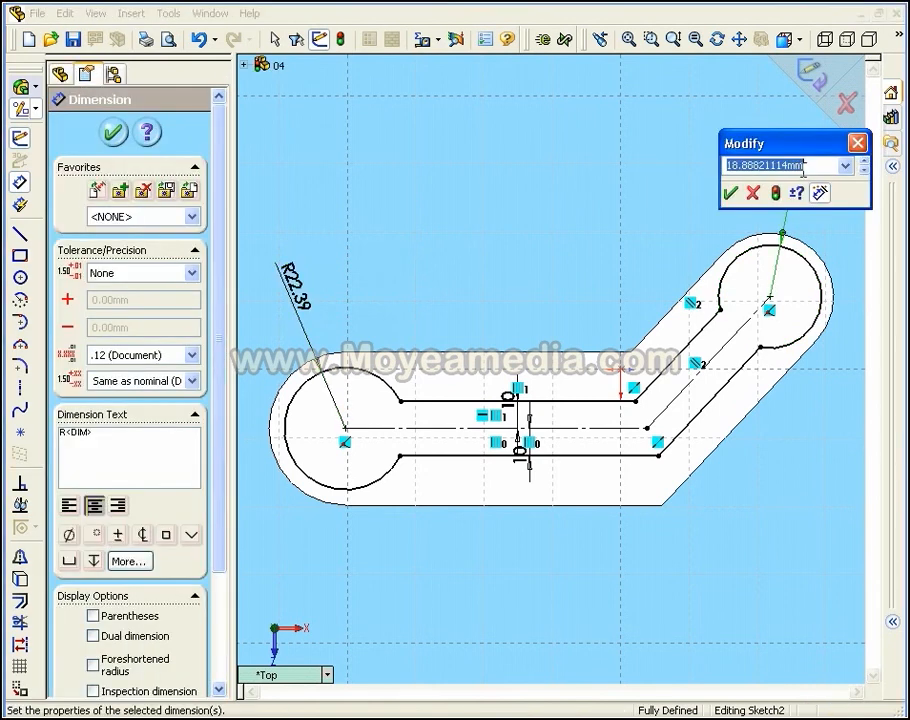
left_click(731, 193)
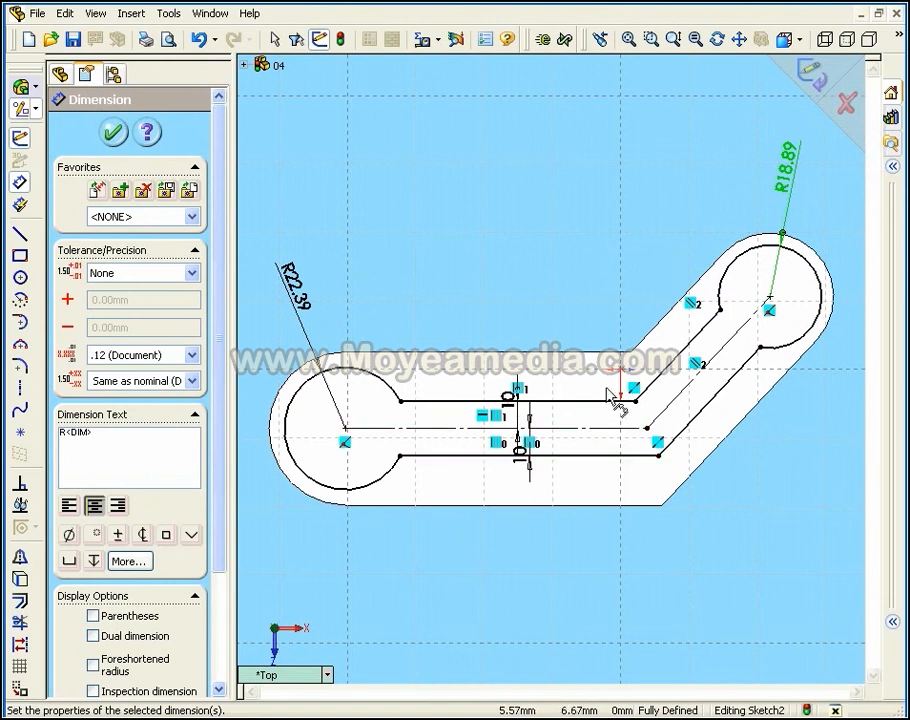
Extrude the trimmed profile as a 2 mm blind boss merged with the plate
left_click(22, 90)
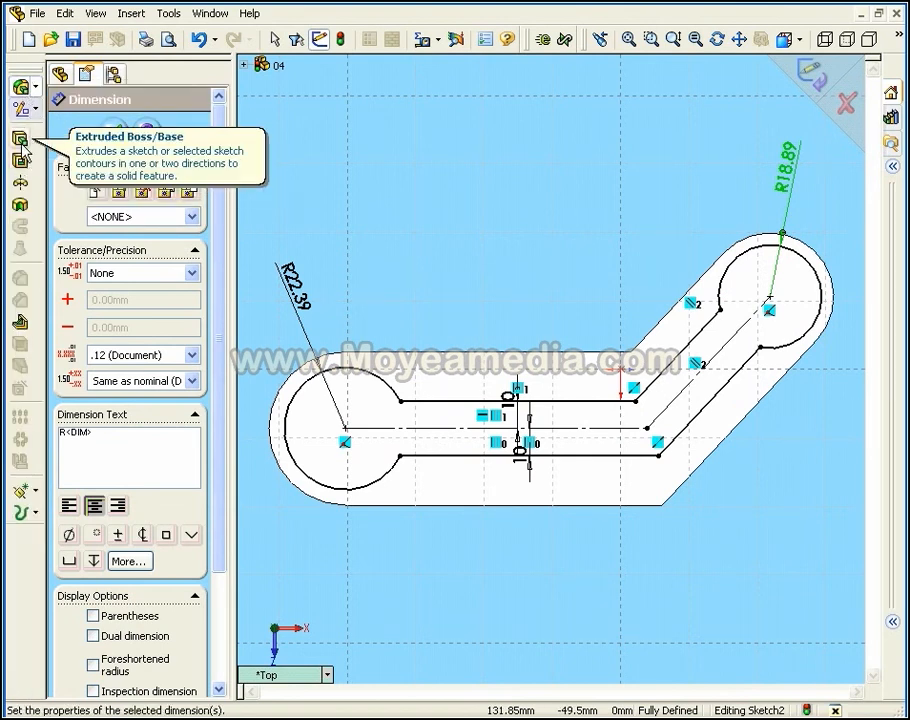
left_click(20, 138)
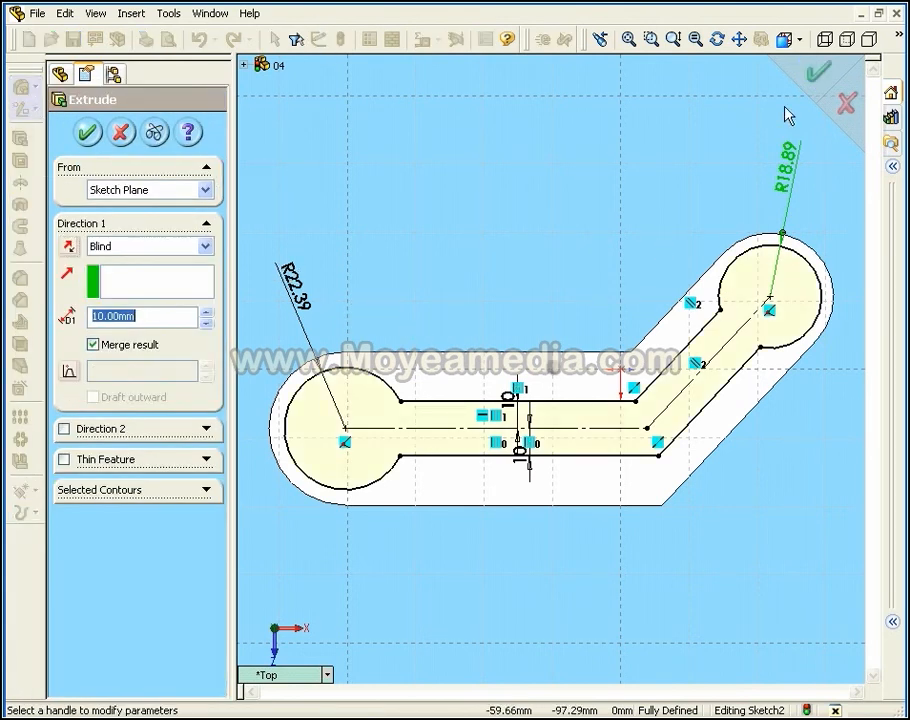
left_click(798, 40)
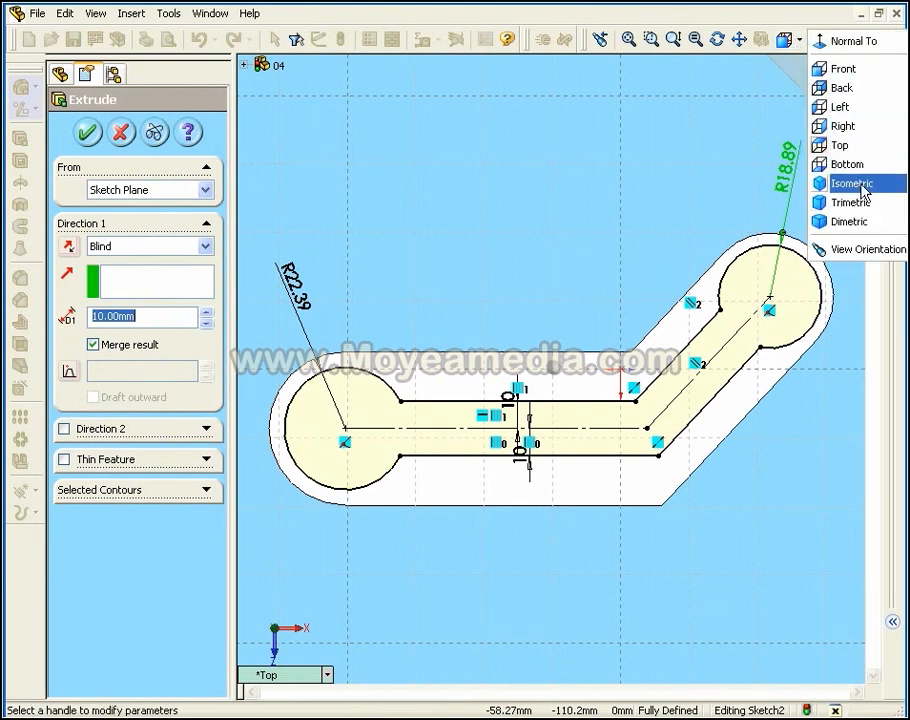
left_click(862, 185)
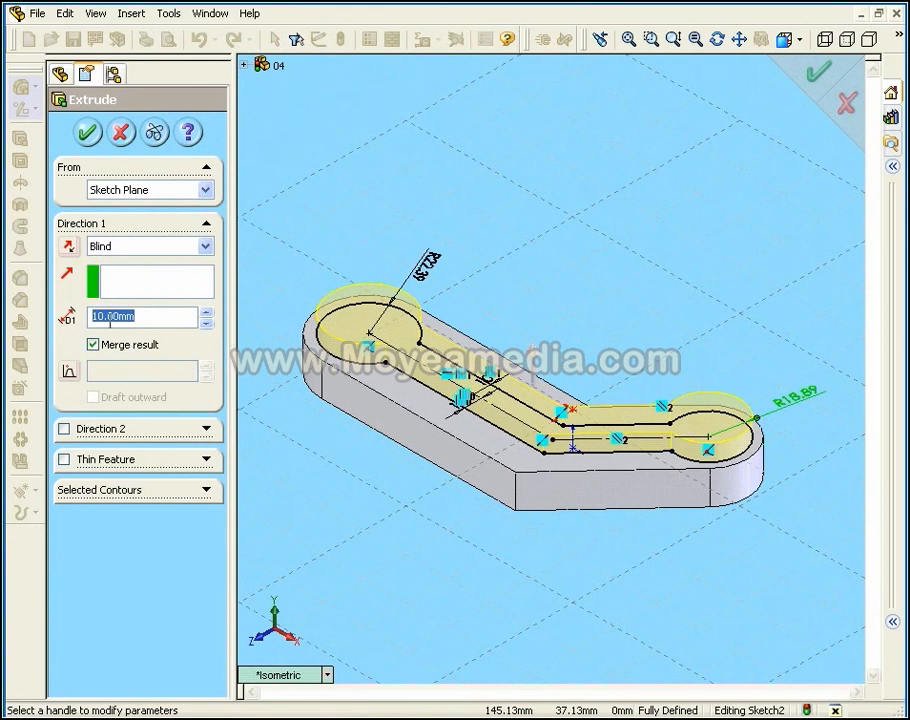
left_click(89, 316)
type("2")
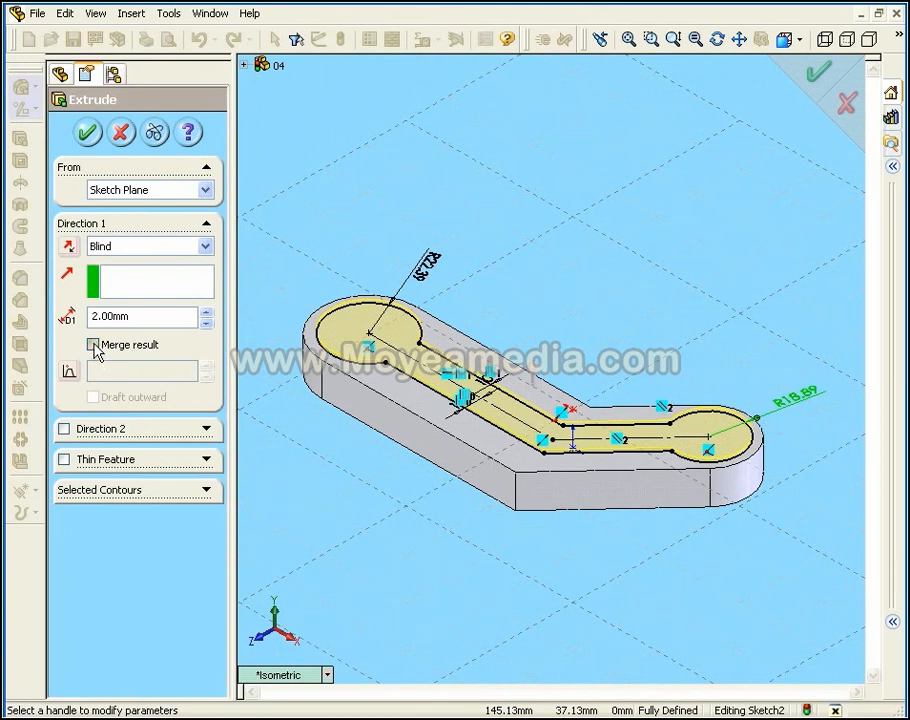
left_click(88, 131)
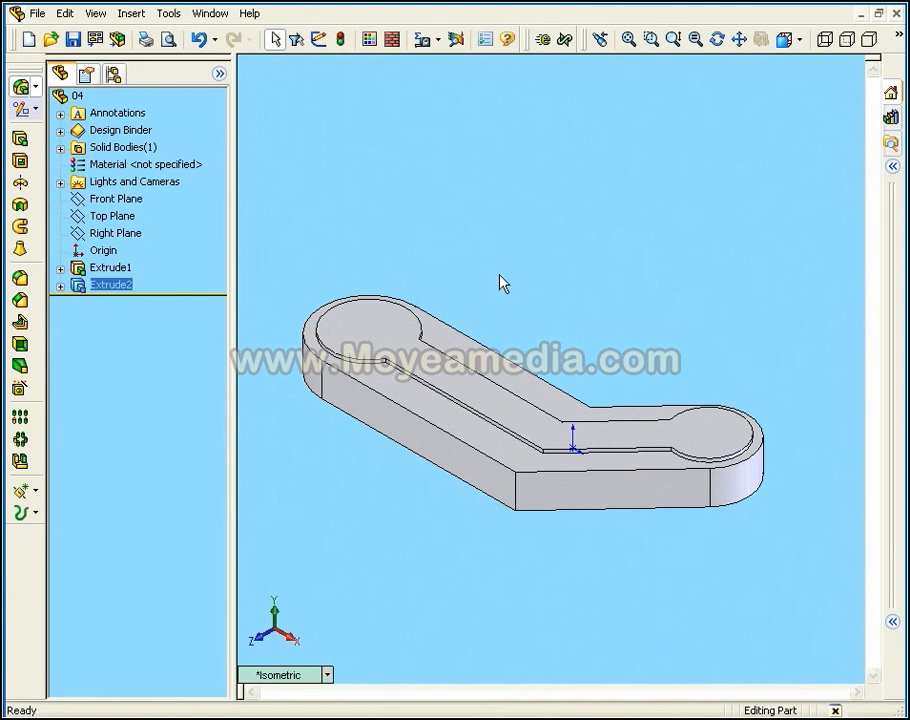
Start a new sketch on the top face of the raised profile
middle_click_drag(503, 284, 526, 334)
left_click_drag(526, 334, 526, 258)
key("Escape")
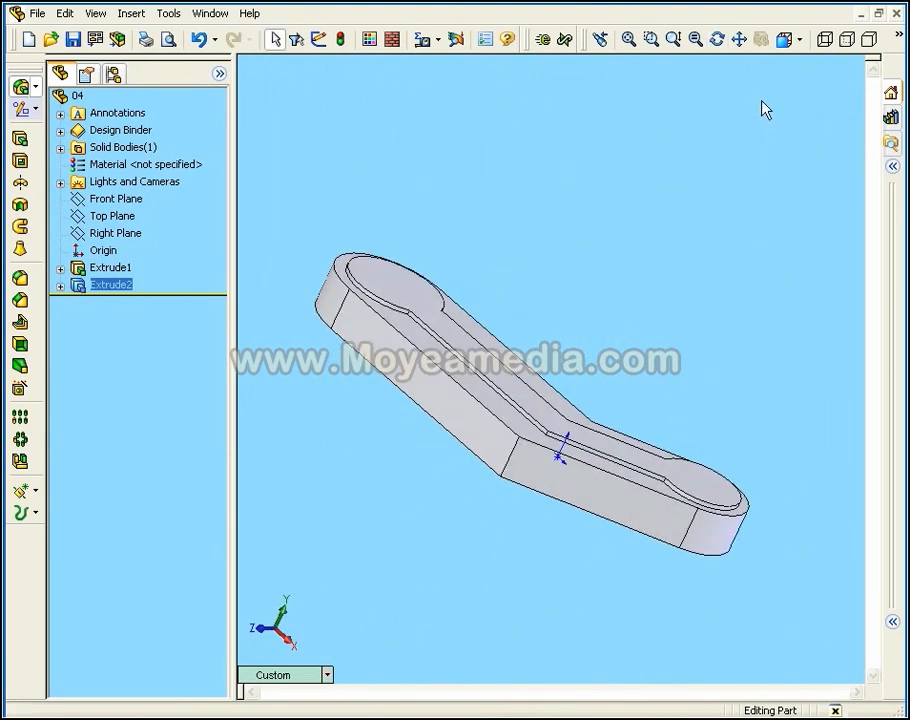
left_click(798, 42)
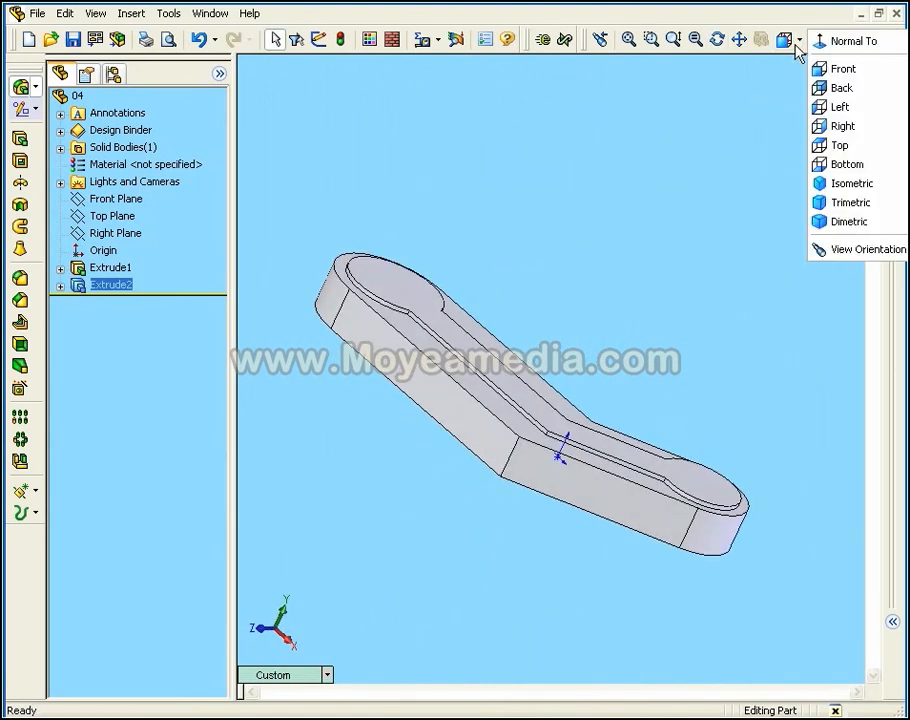
left_click(852, 184)
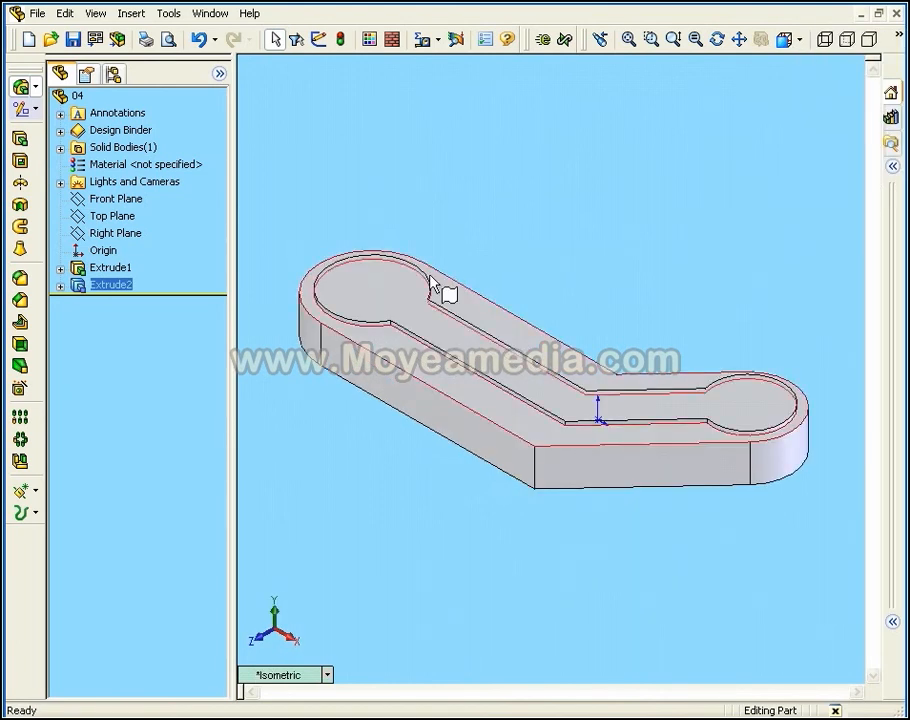
left_click(372, 271)
right_click(372, 272)
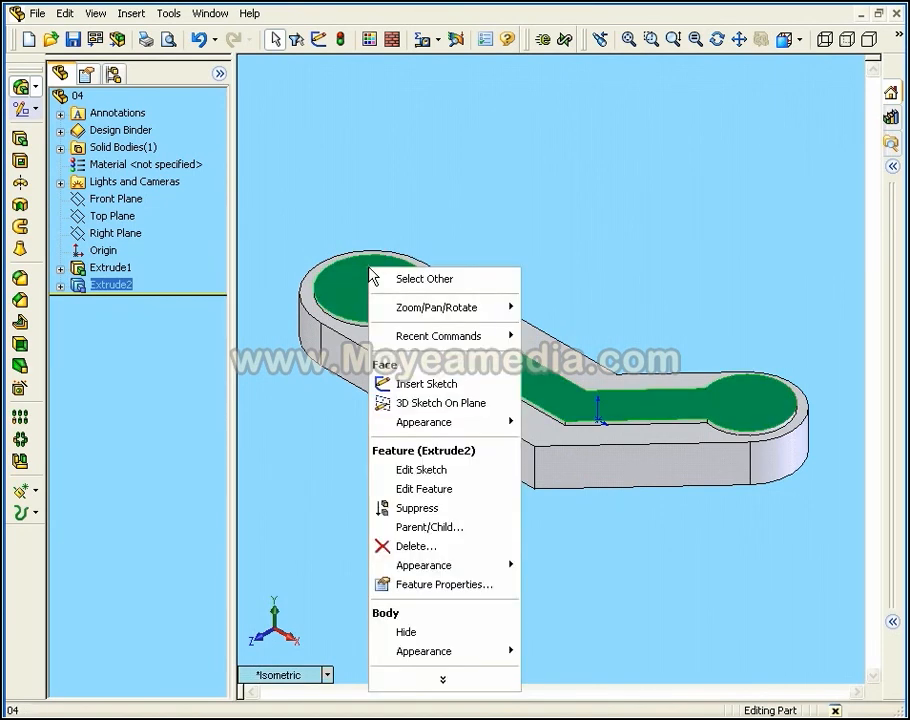
left_click(438, 384)
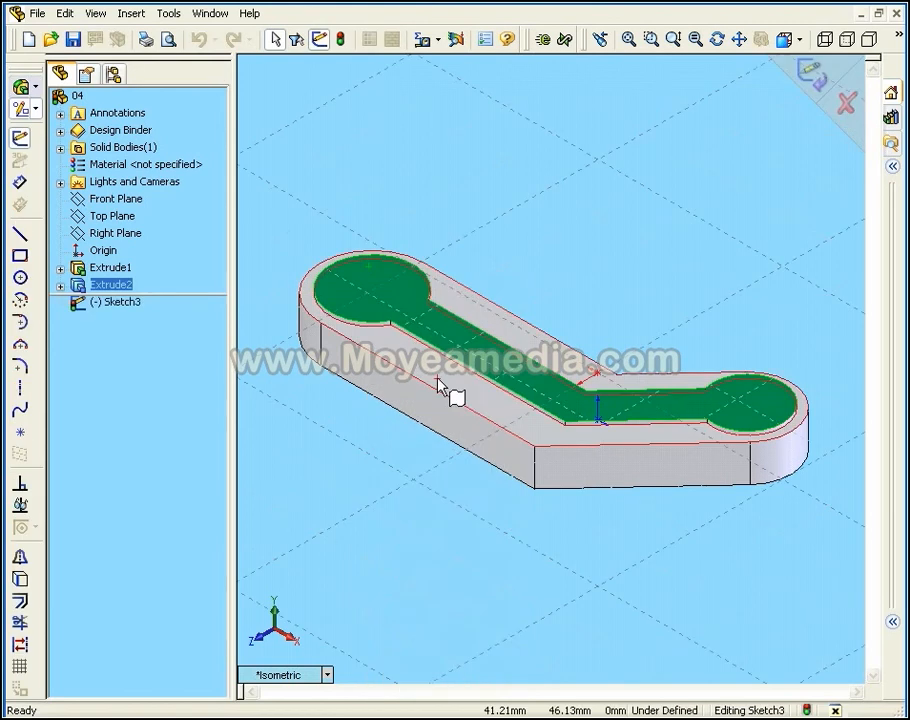
left_click(805, 42)
left_click(832, 146)
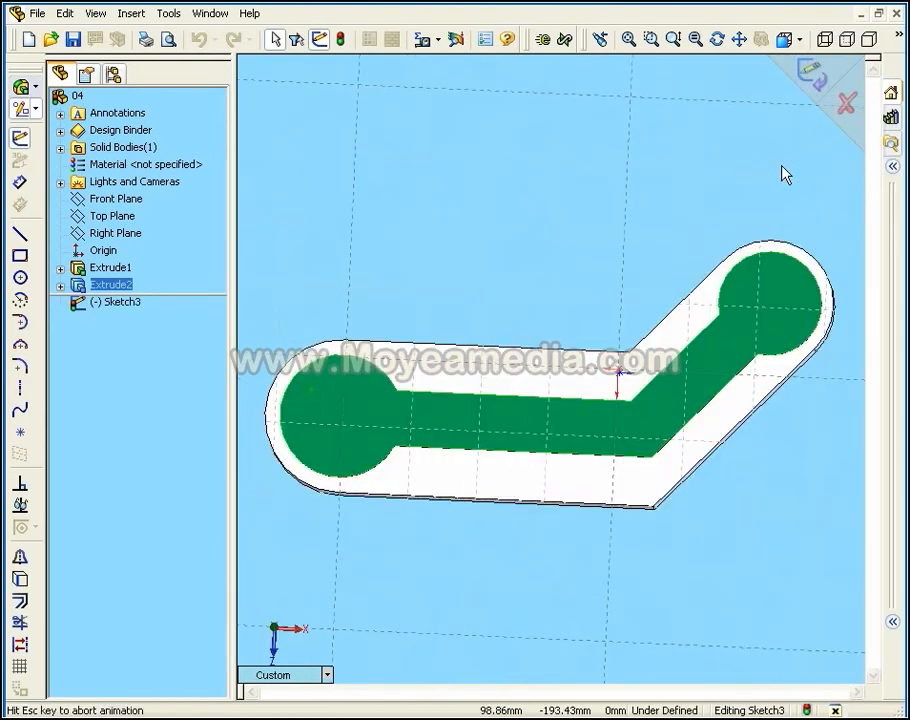
Sketch a circle of about 20 mm radius concentric with the large rounded end and finish the sketch
left_click(21, 279)
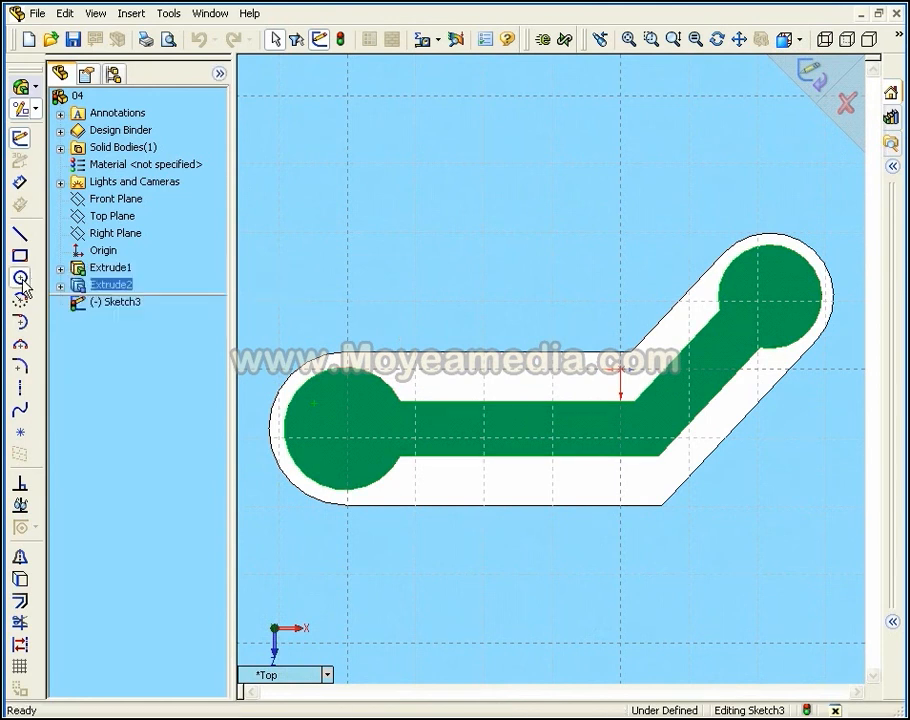
left_click(345, 428)
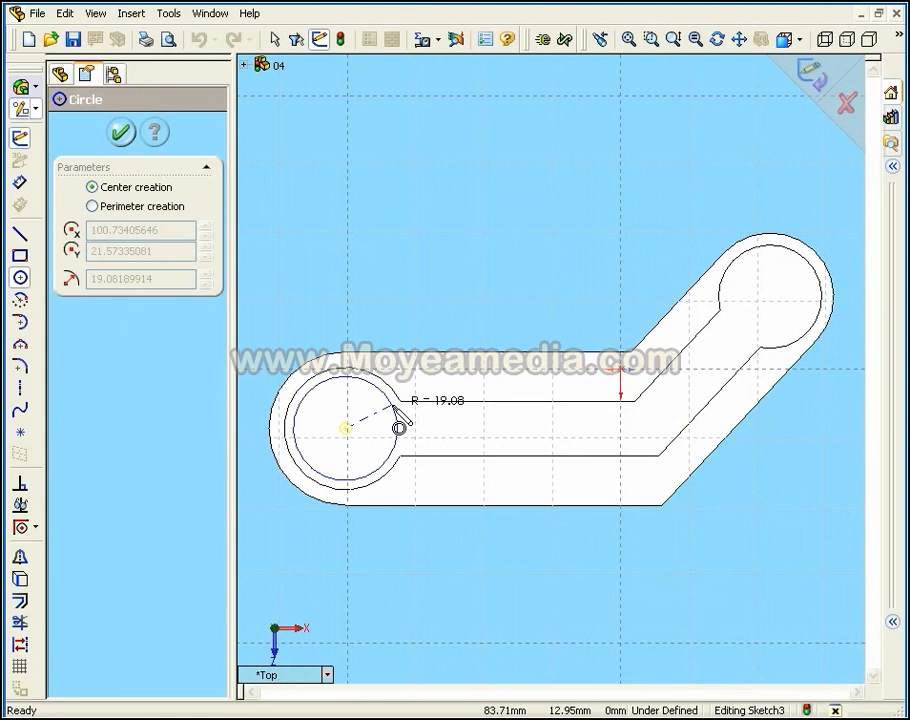
left_click(401, 426)
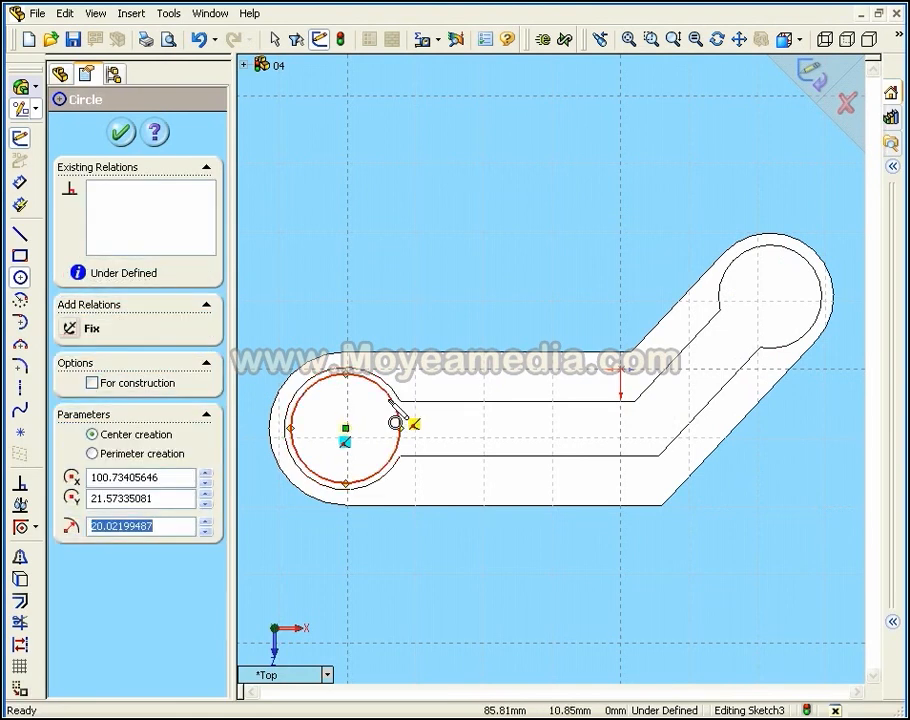
left_click(813, 78)
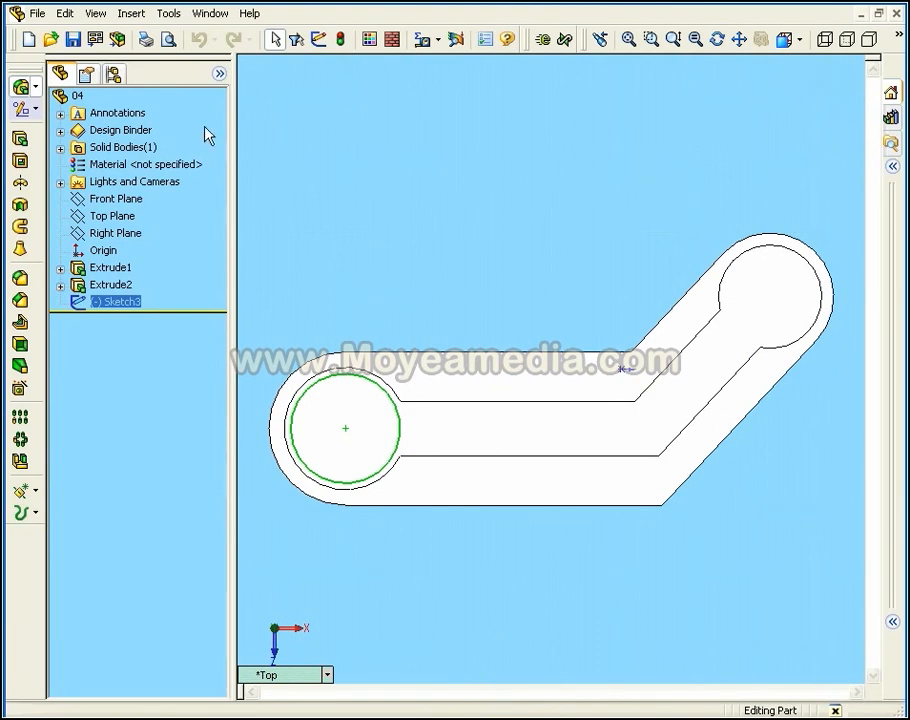
Extrude the new circle upward as a blind boss merged with the raised profile
left_click(20, 139)
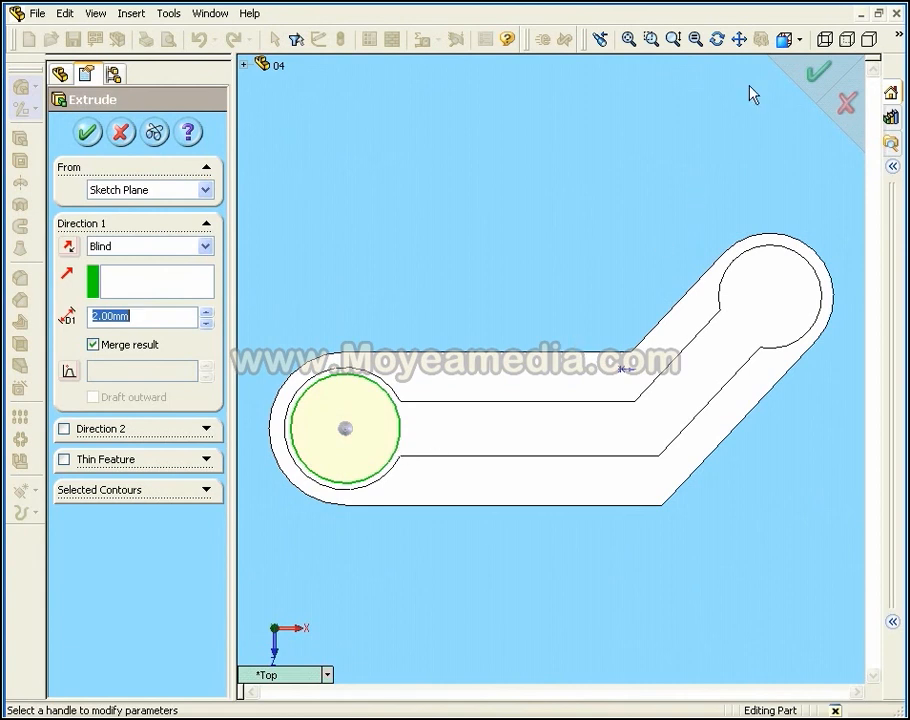
left_click(799, 41)
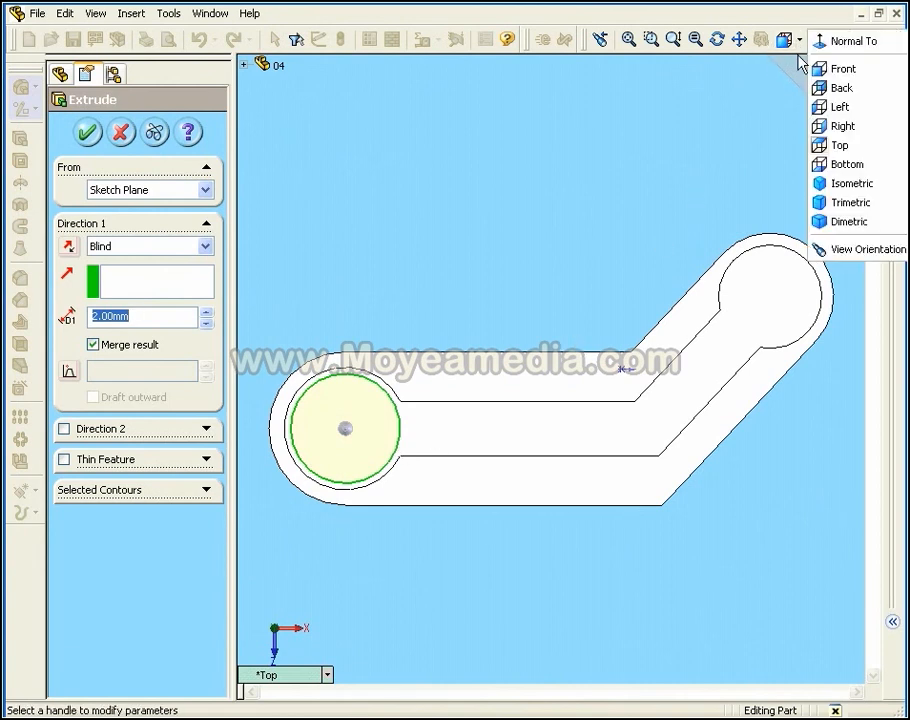
left_click(834, 184)
left_click(97, 316)
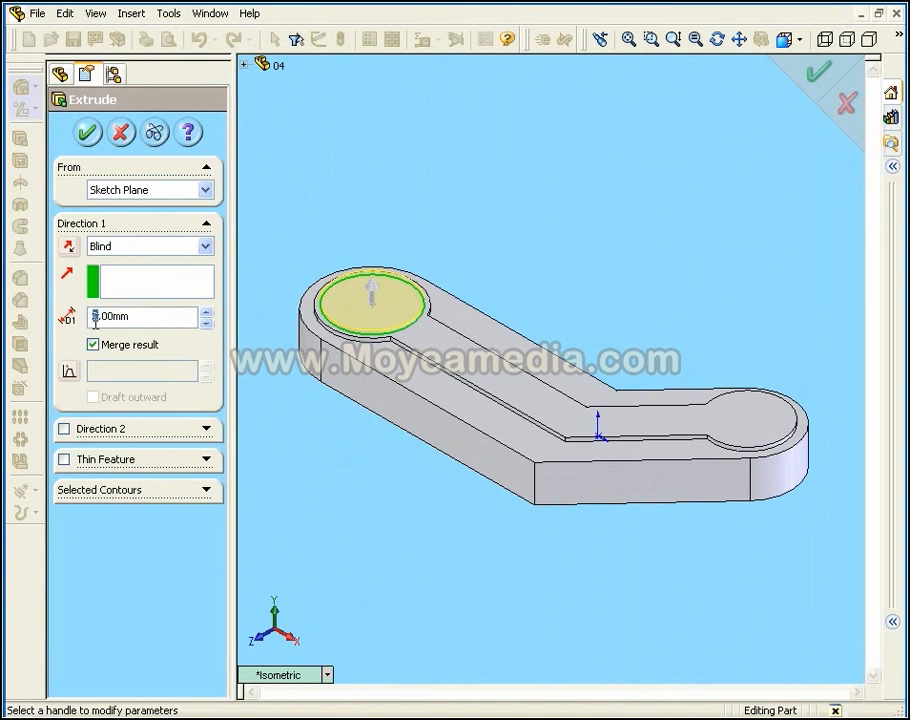
left_click(87, 133)
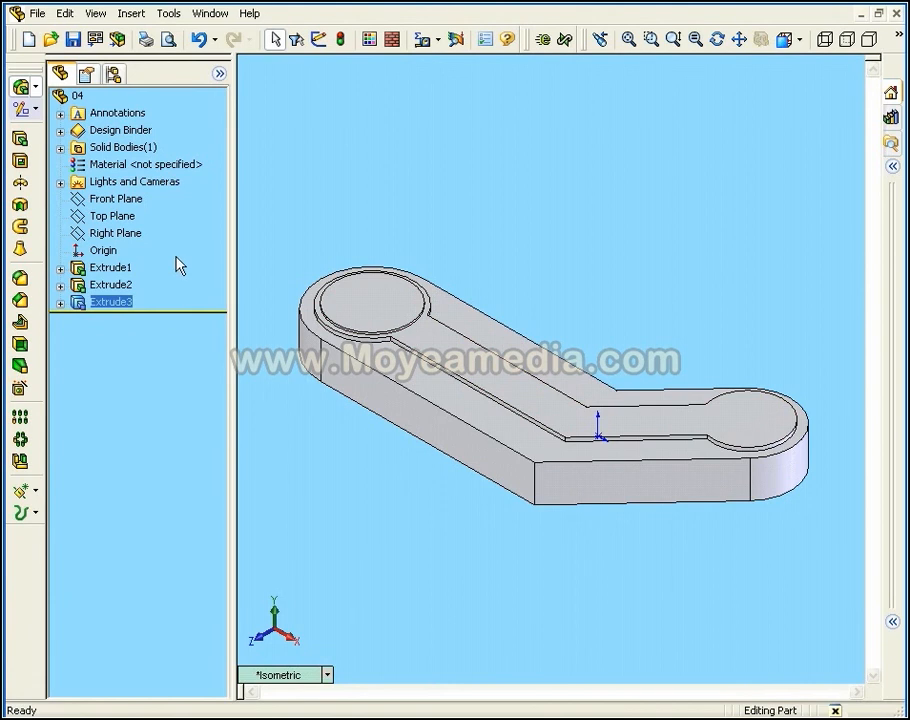
Open Sketch2, the profile sketch behind the raised bent strip of Extrude2, for editing
left_click(465, 368)
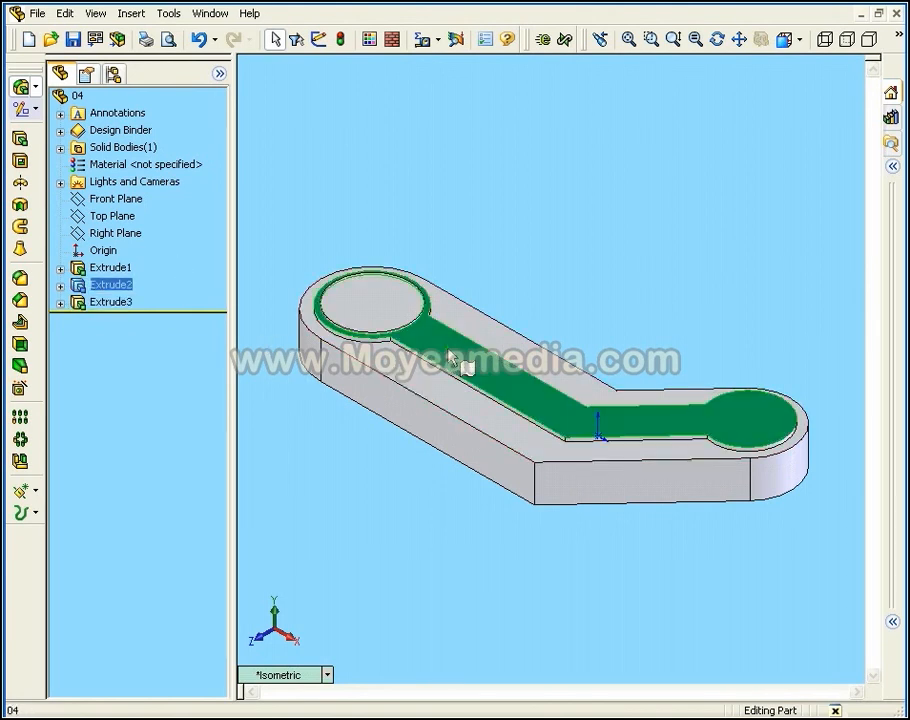
left_click(60, 285)
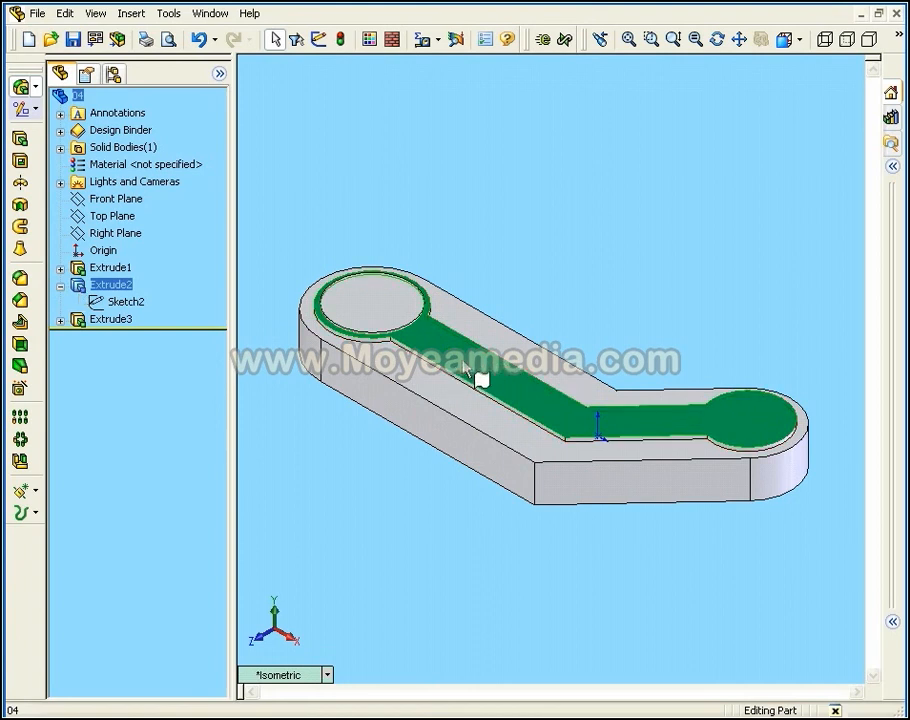
left_click(447, 393)
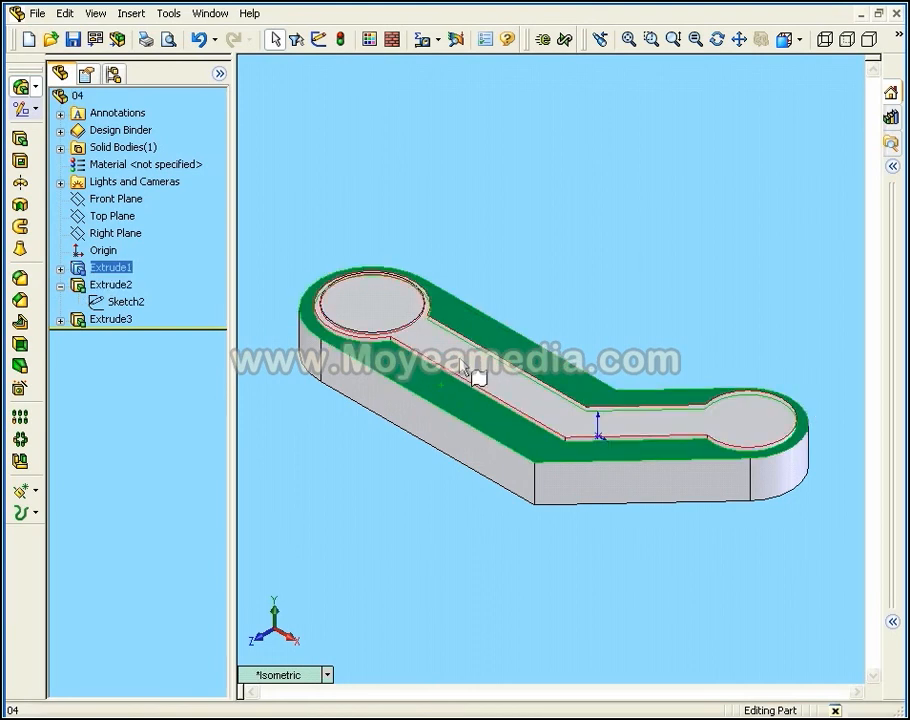
left_click(477, 374)
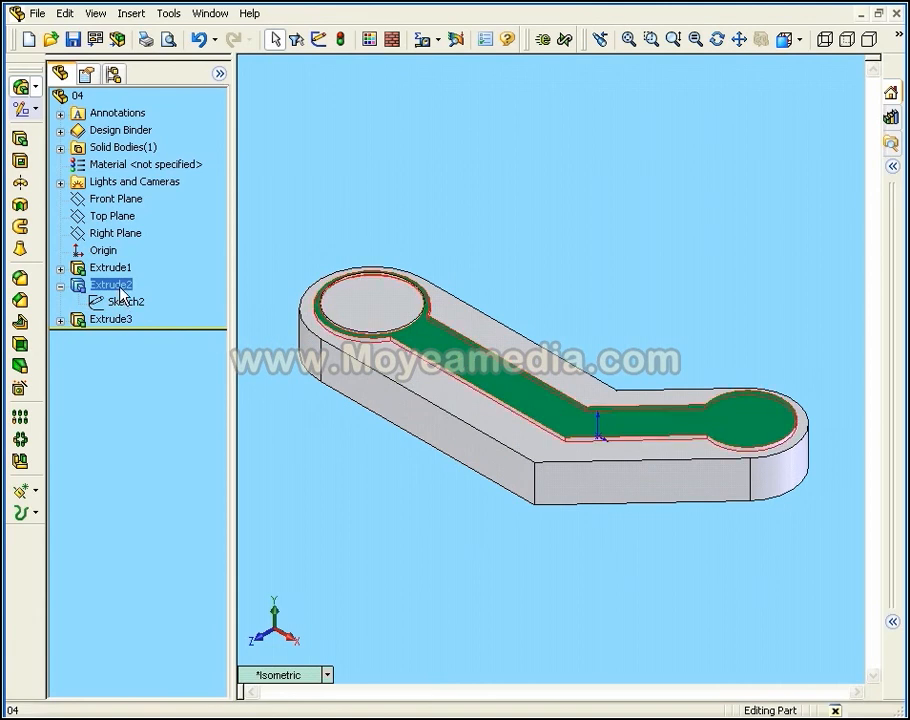
left_click(60, 286)
left_click(60, 286)
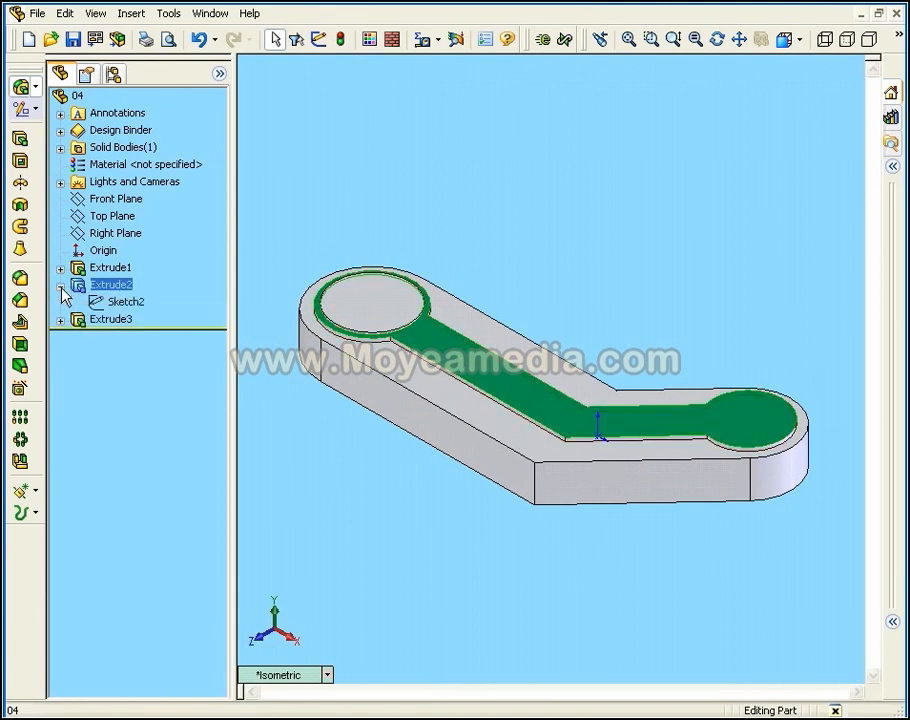
right_click(120, 306)
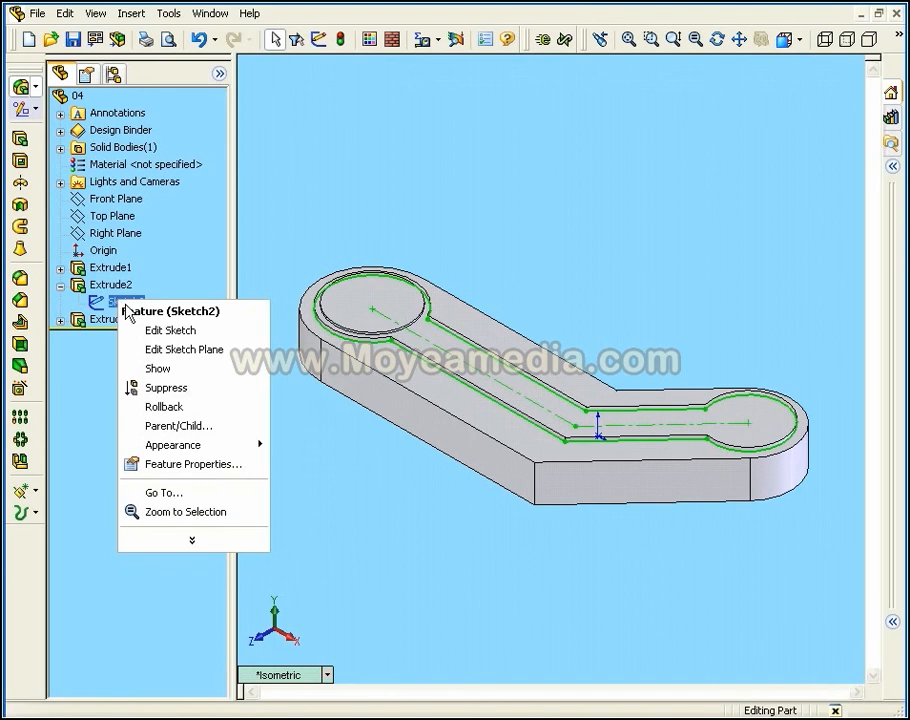
left_click(187, 334)
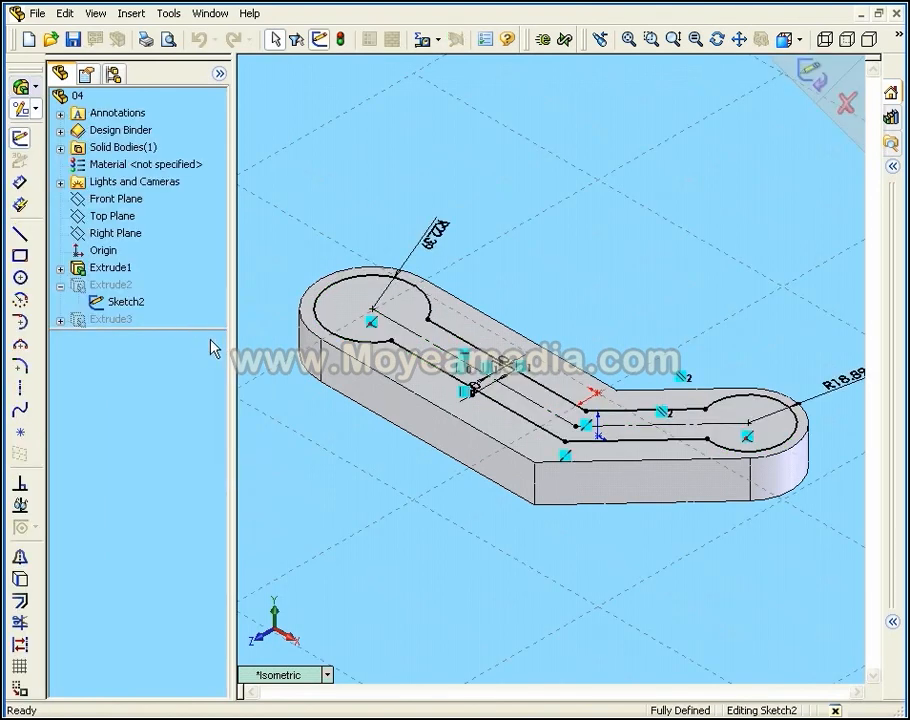
Set the small end arc's radius to 10 mm and exit the sketch to rebuild the part
left_click(847, 384)
double_click(844, 381)
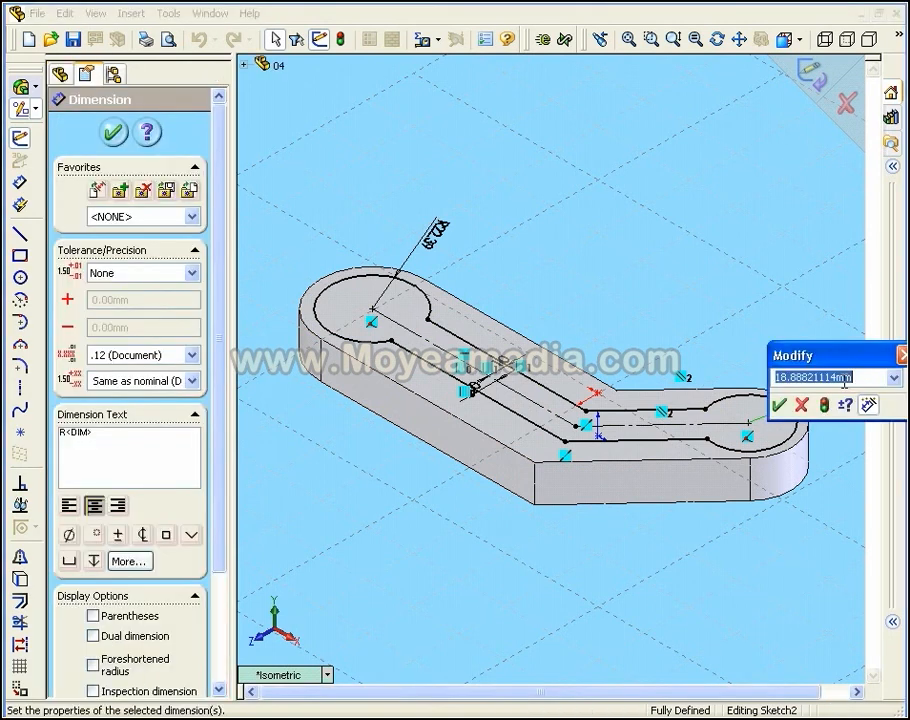
left_click_drag(830, 358, 692, 275)
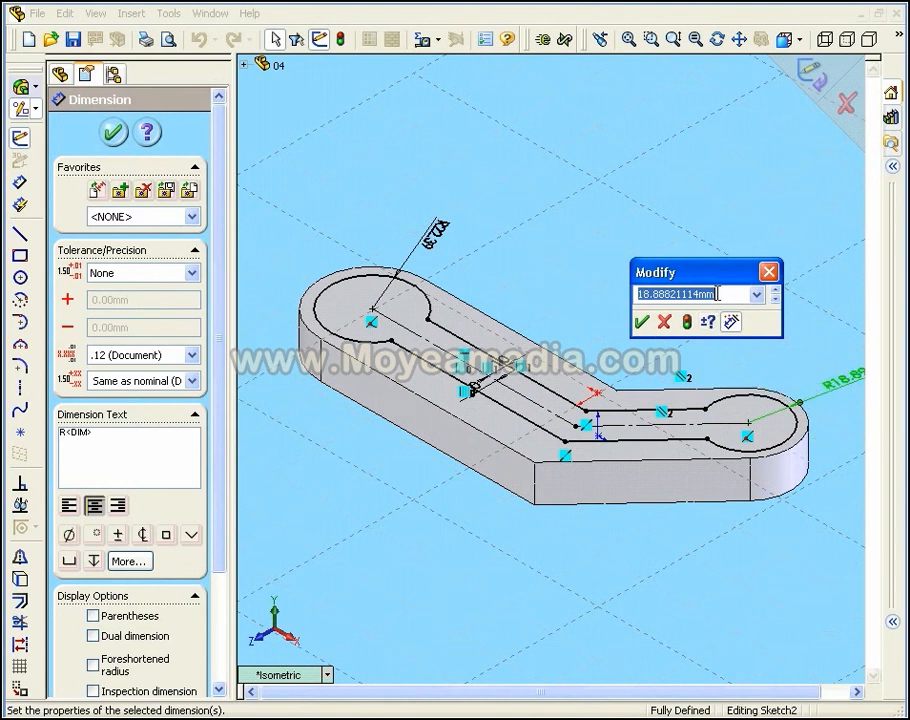
left_click_drag(718, 294, 652, 294)
type("10")
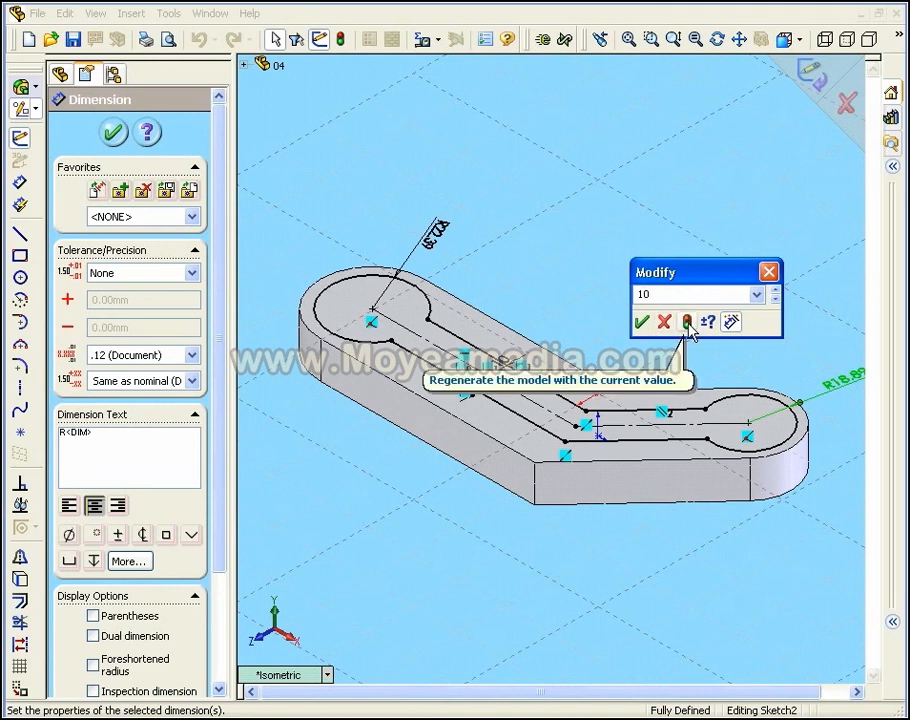
left_click(689, 325)
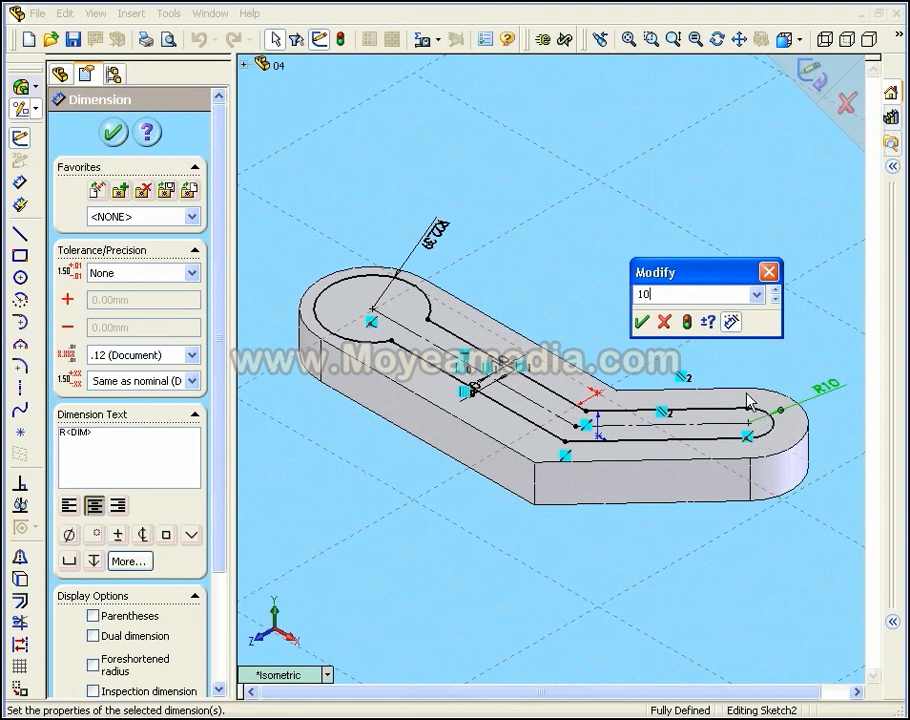
left_click(641, 321)
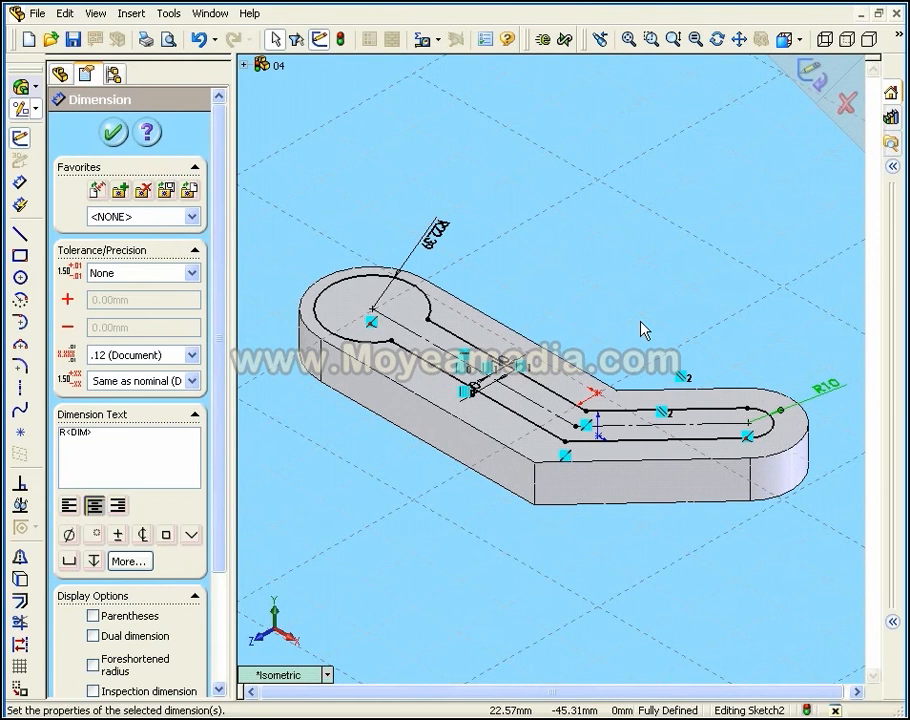
left_click(812, 78)
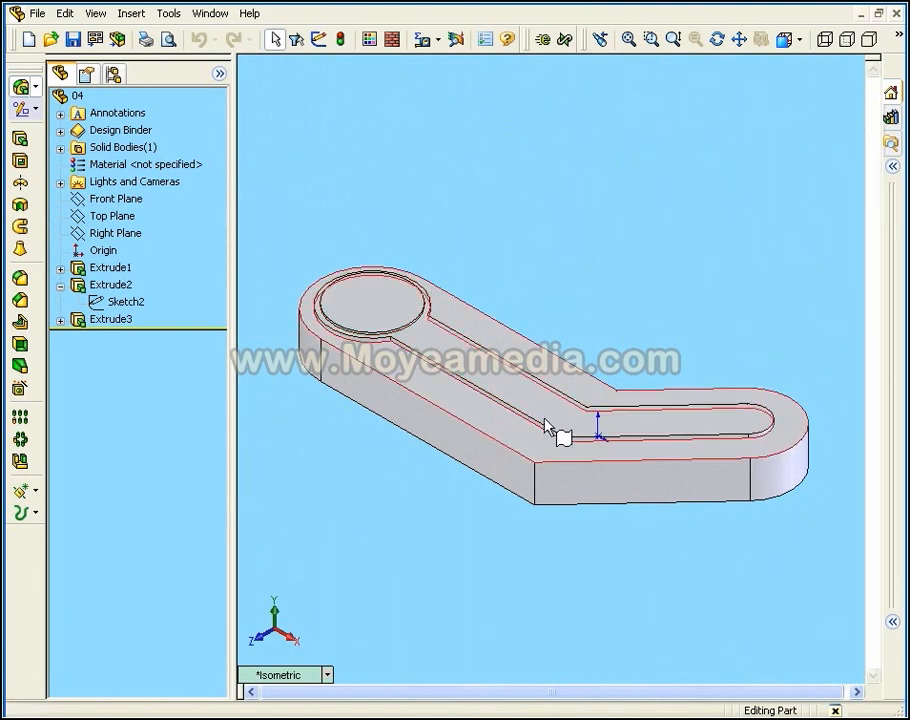
middle_click_drag(575, 424, 580, 375)
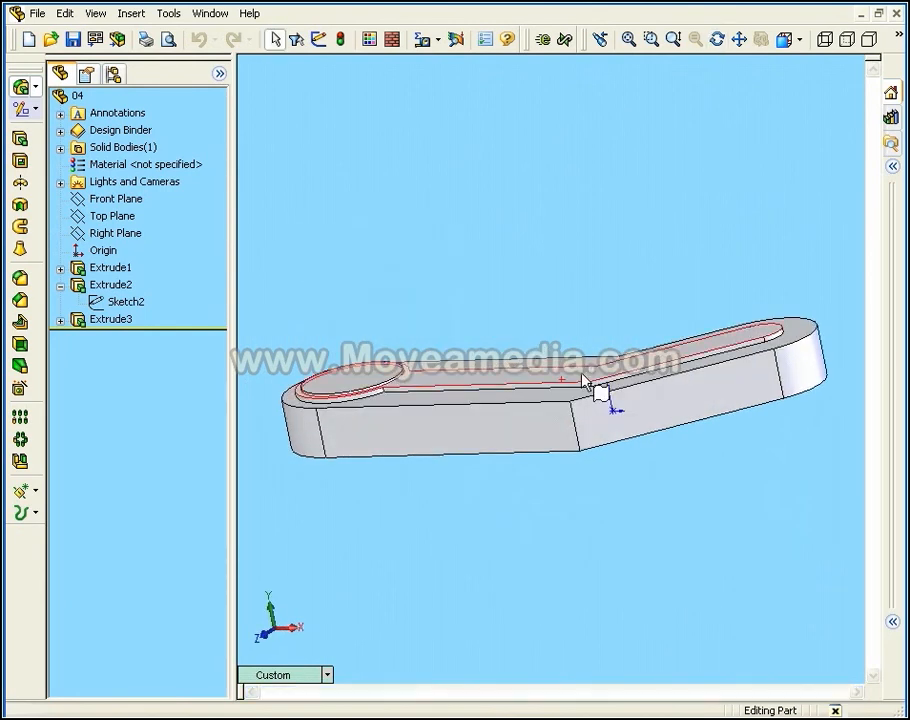